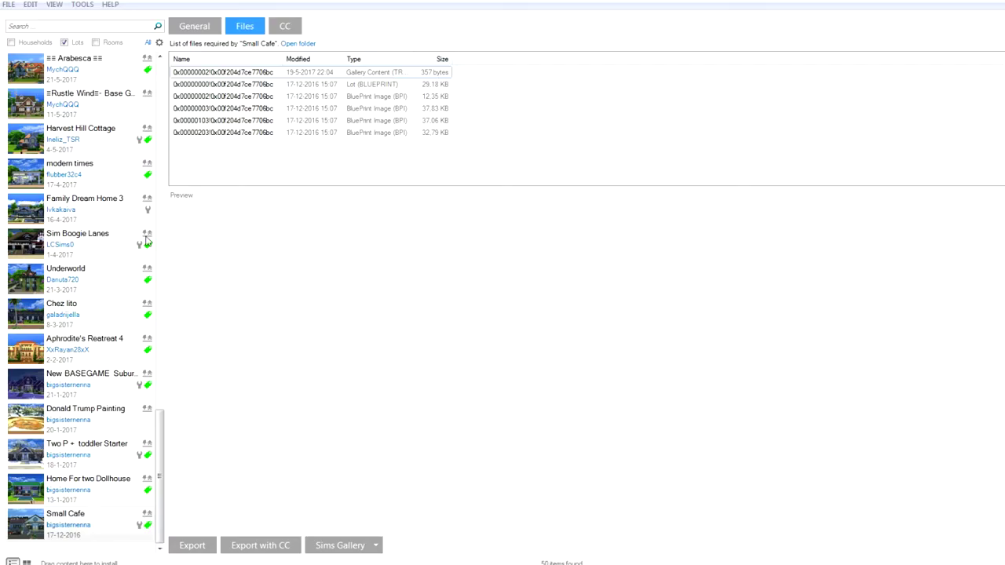
Include households in the library list and display the custom content files used by "CUSTOM CONTENT FOR CAS"
{"action": "left_click", "coordinate": [35, 44]}
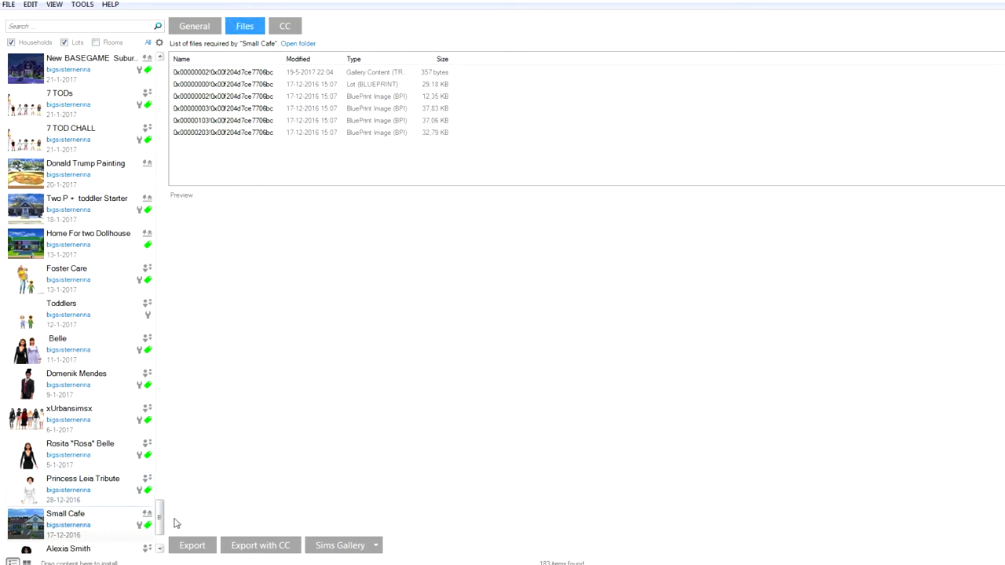
{"action": "left_click_drag", "start_coordinate": [159, 523], "coordinate": [170, 74]}
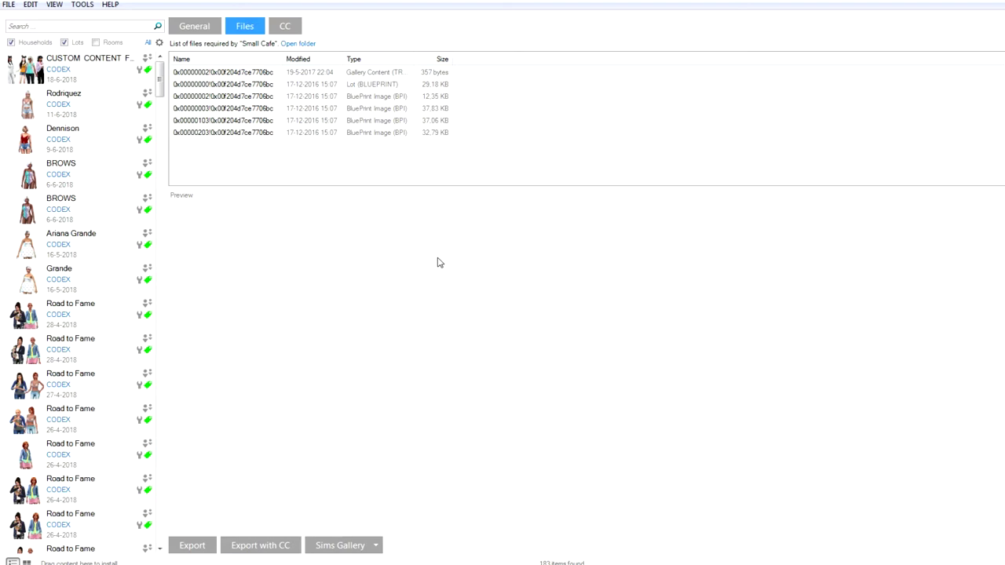
{"action": "left_click", "coordinate": [76, 76]}
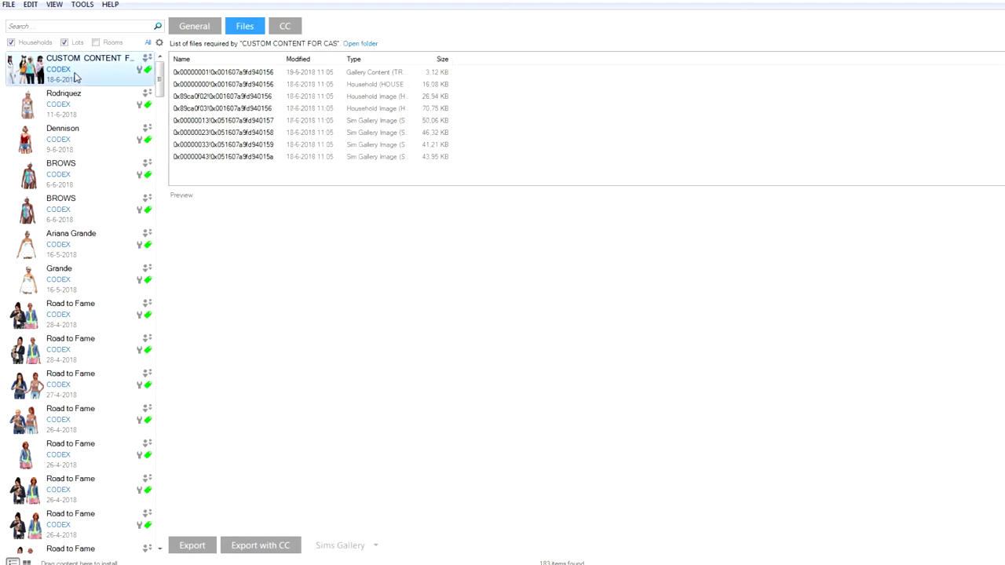
{"action": "left_click", "coordinate": [282, 28]}
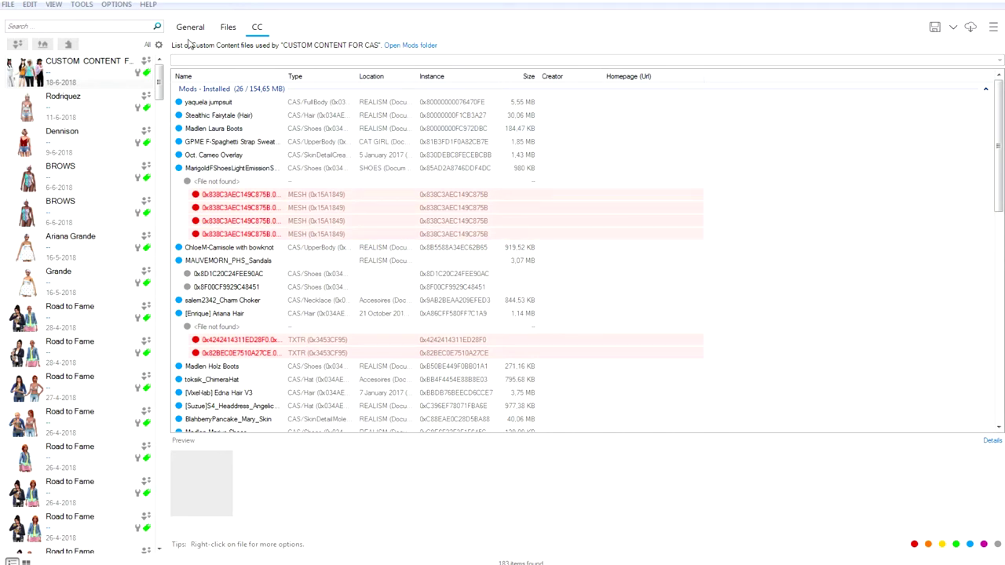
View the general preview of "CUSTOM CONTENT FOR CAS" and examine its custom content list for entries with missing files
{"action": "left_click", "coordinate": [91, 78]}
{"action": "left_click", "coordinate": [195, 32]}
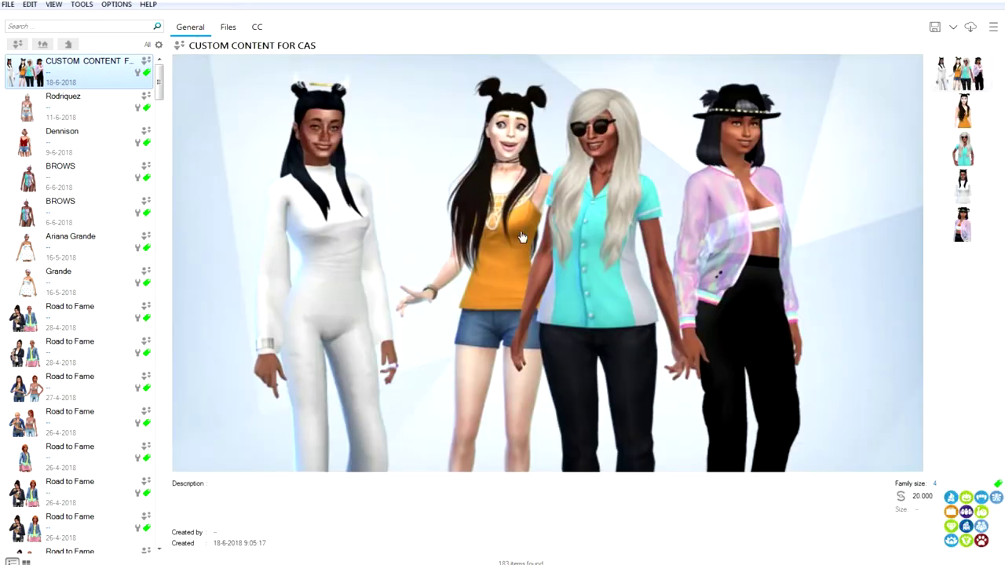
{"action": "left_click", "coordinate": [256, 29]}
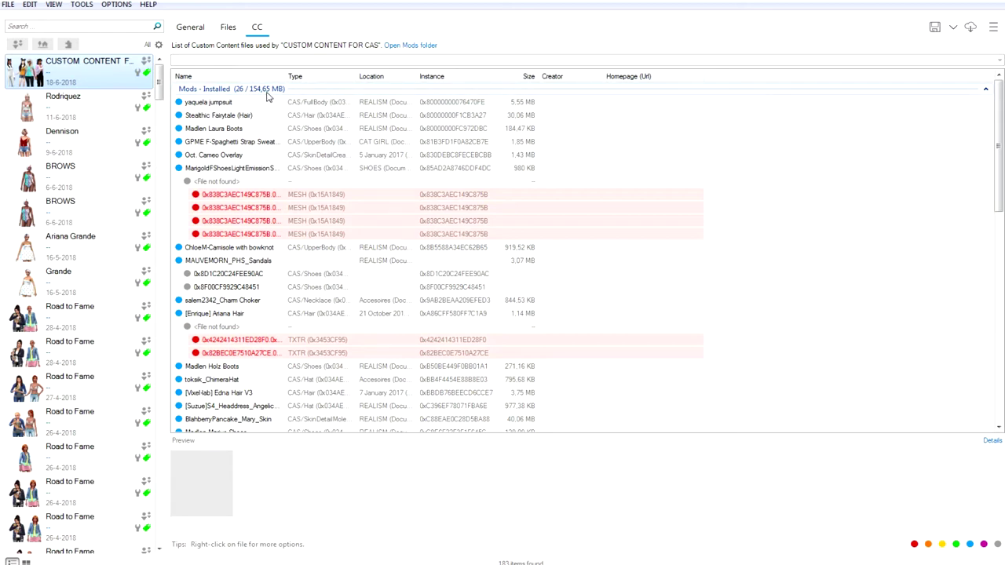
{"action": "left_click_drag", "start_coordinate": [998, 98], "coordinate": [993, 130]}
{"action": "left_click", "coordinate": [314, 339]}
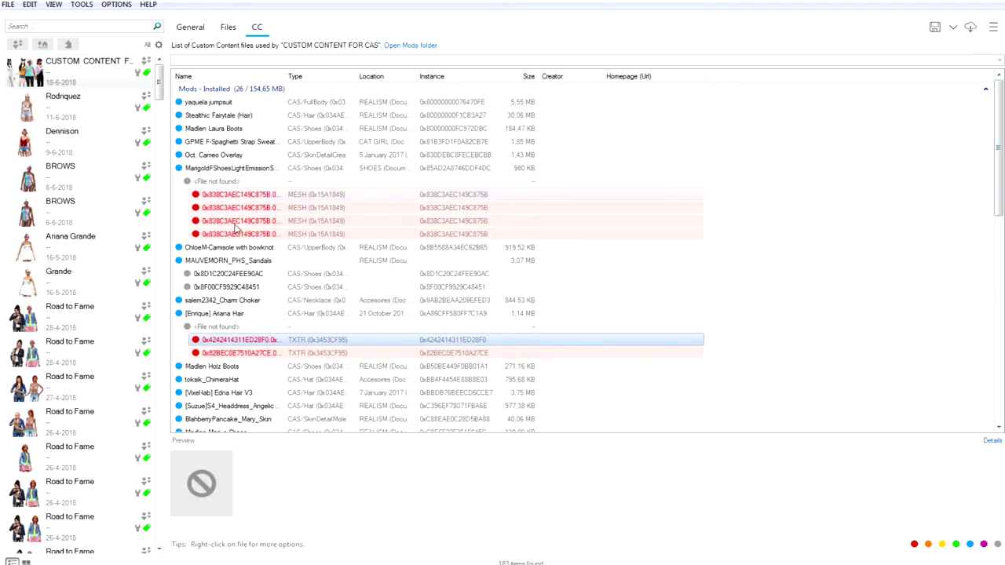
{"action": "left_click_drag", "start_coordinate": [1000, 129], "coordinate": [998, 174]}
Switch to Windows Explorer and create a folder named "MODS FOR CAS" in The Sims 4 folder
{"action": "key", "text": "alt+Tab"}
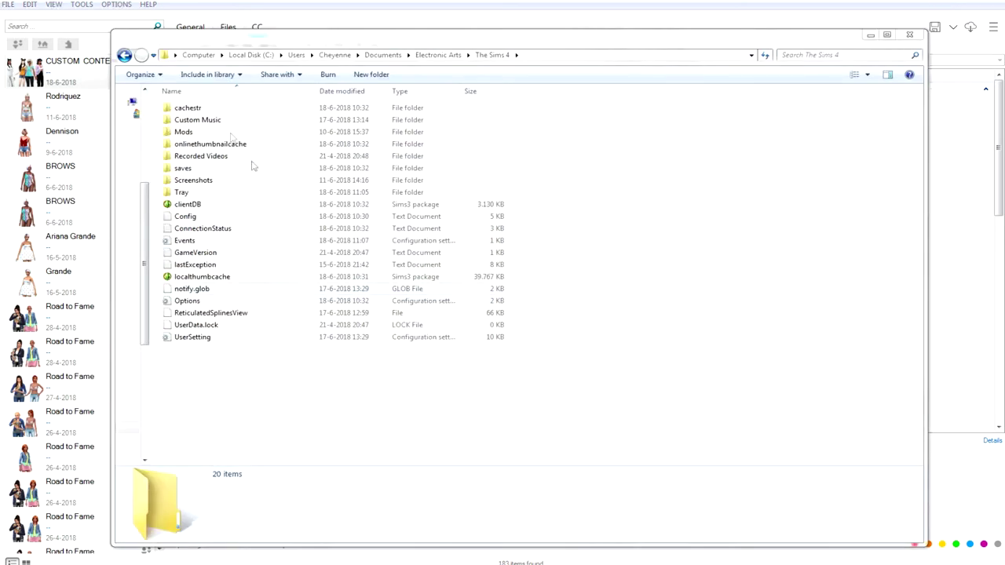
{"action": "right_click", "coordinate": [236, 416]}
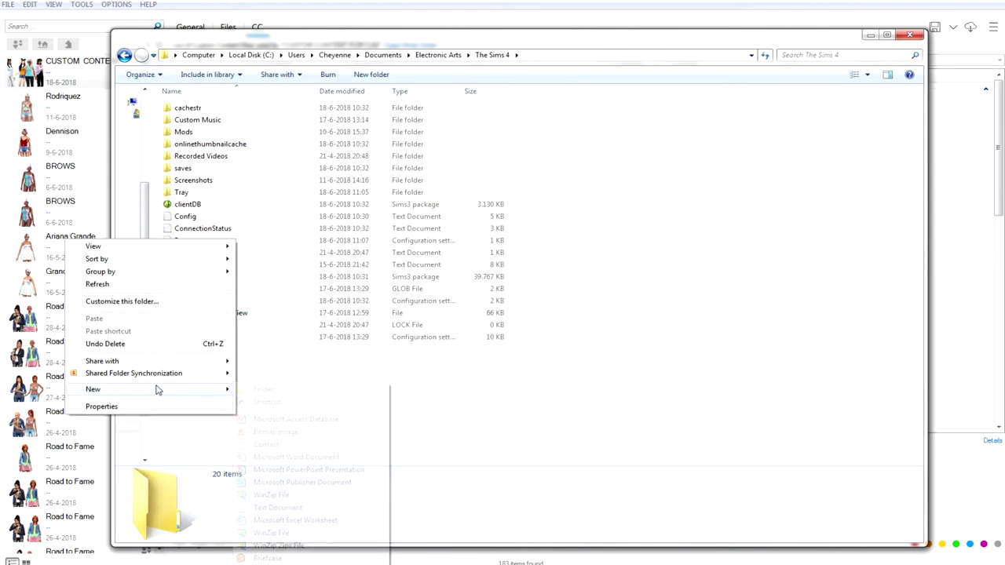
{"action": "left_click", "coordinate": [263, 390]}
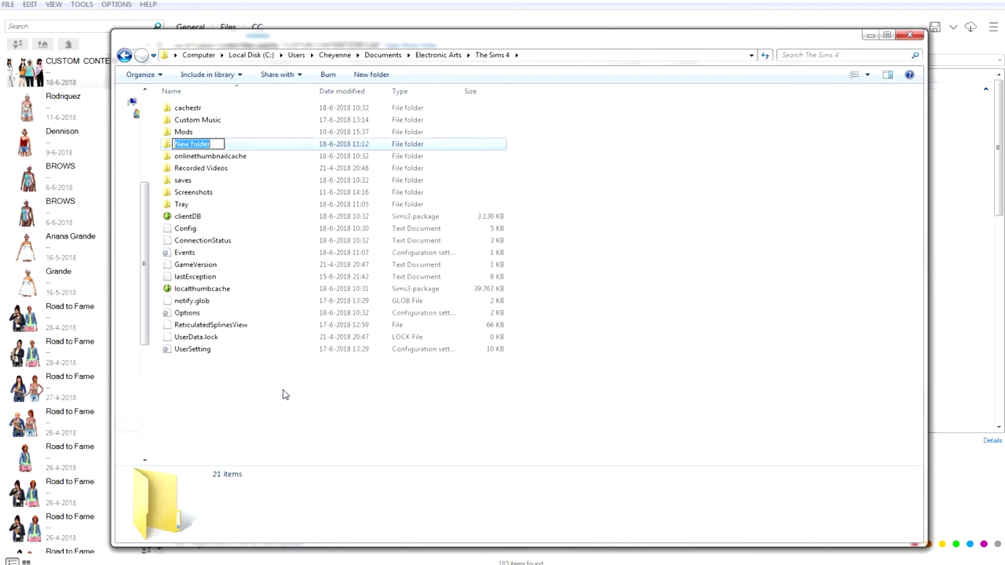
{"action": "type", "text": "NODS FOR CAS"}
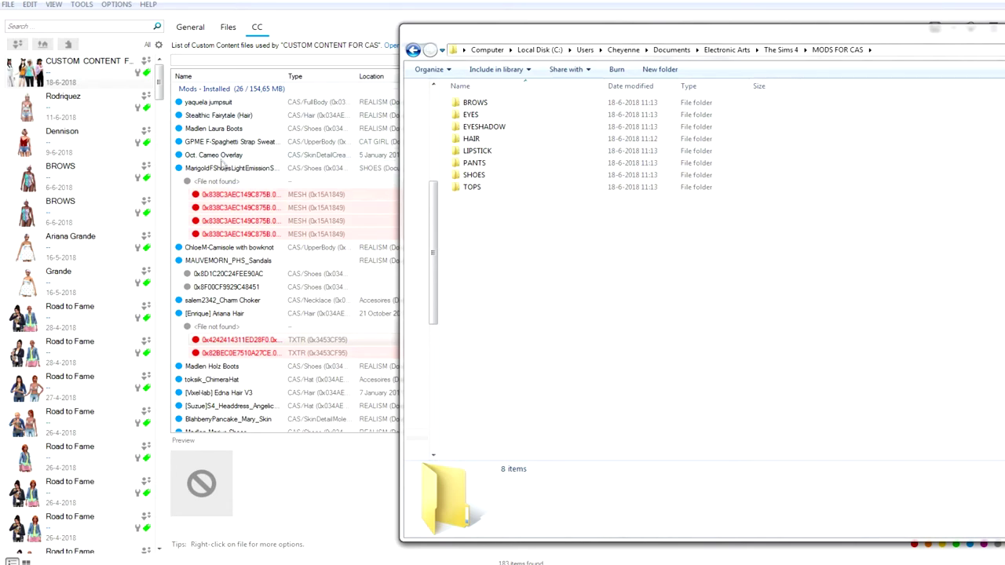
Locate the Oct. Cameo Overlay package in its containing folder and cut it
{"action": "left_click", "coordinate": [219, 157]}
{"action": "right_click", "coordinate": [220, 157]}
{"action": "left_click", "coordinate": [267, 166]}
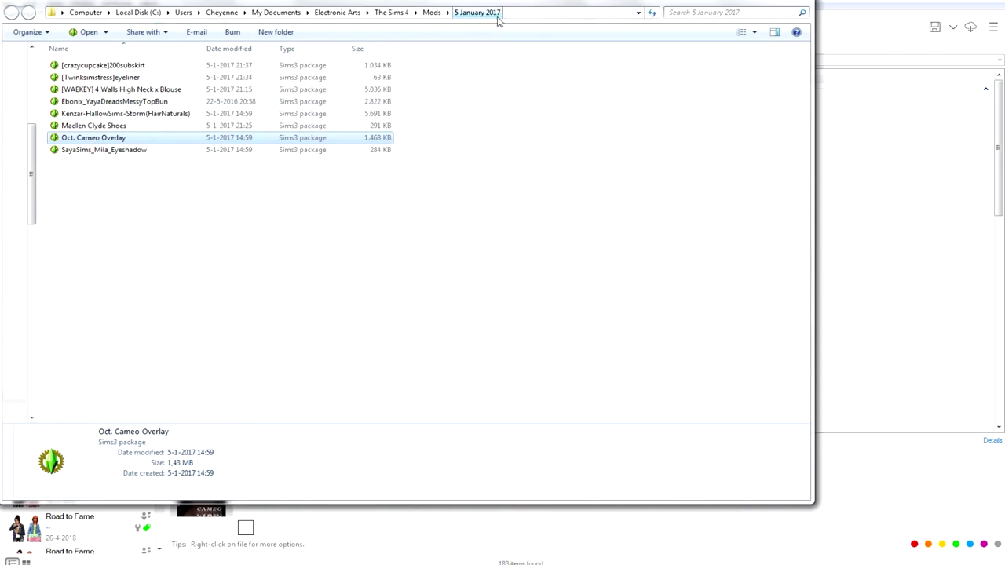
{"action": "right_click", "coordinate": [90, 137]}
{"action": "left_click", "coordinate": [26, 282]}
{"action": "left_click", "coordinate": [898, 205]}
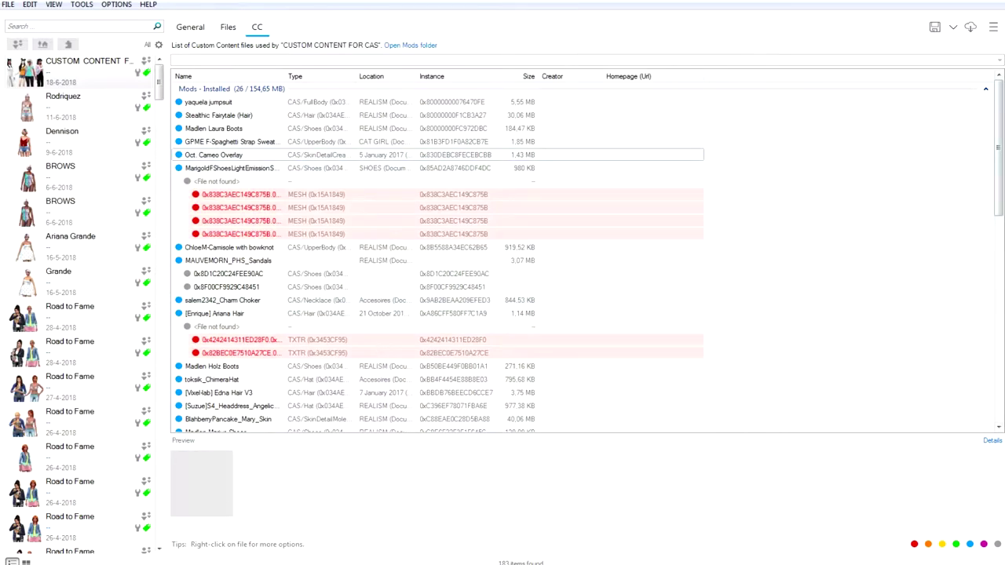
Try to paste the cut package into the MODS FOR CAS folder
{"action": "mouse_move", "coordinate": [350, 514]}
{"action": "left_click", "coordinate": [213, 513]}
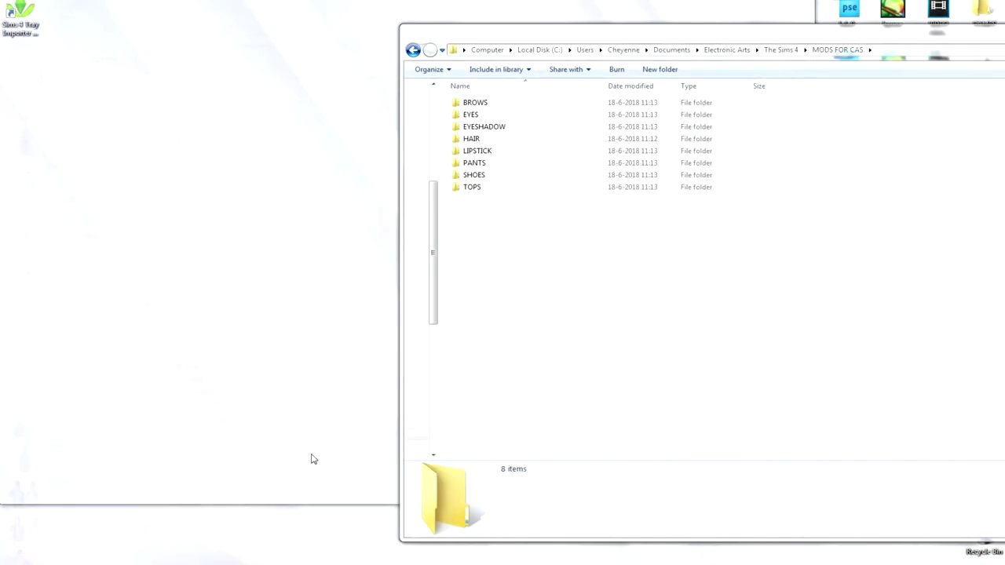
{"action": "right_click", "coordinate": [524, 297]}
{"action": "left_click", "coordinate": [392, 388]}
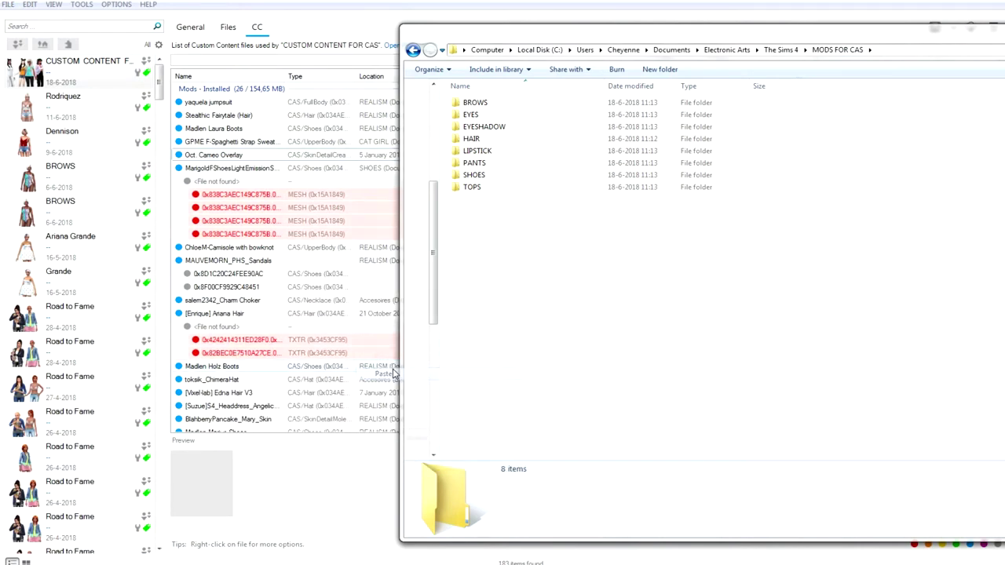
{"action": "left_click_drag", "start_coordinate": [398, 371], "coordinate": [403, 369]}
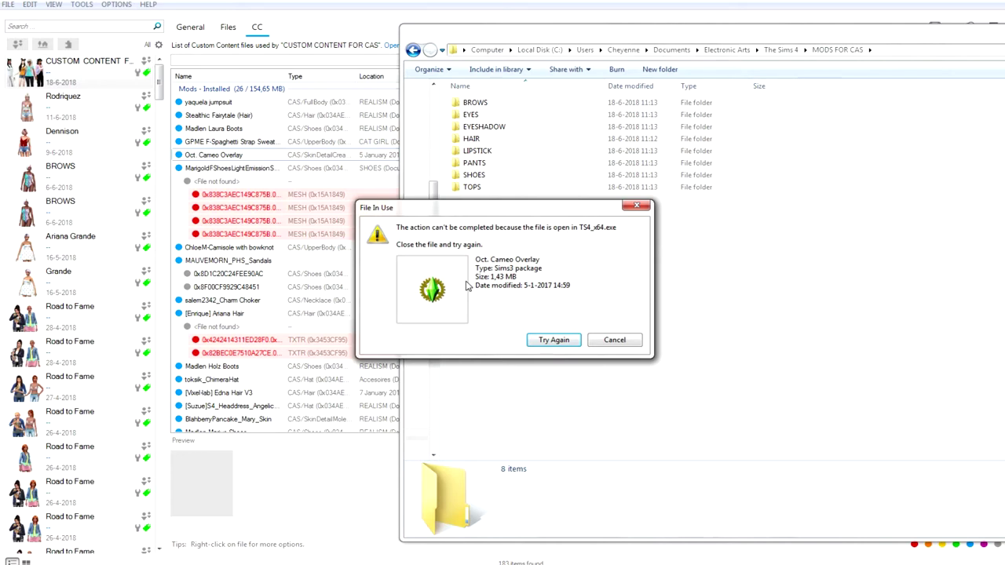
{"action": "key", "text": "Escape"}
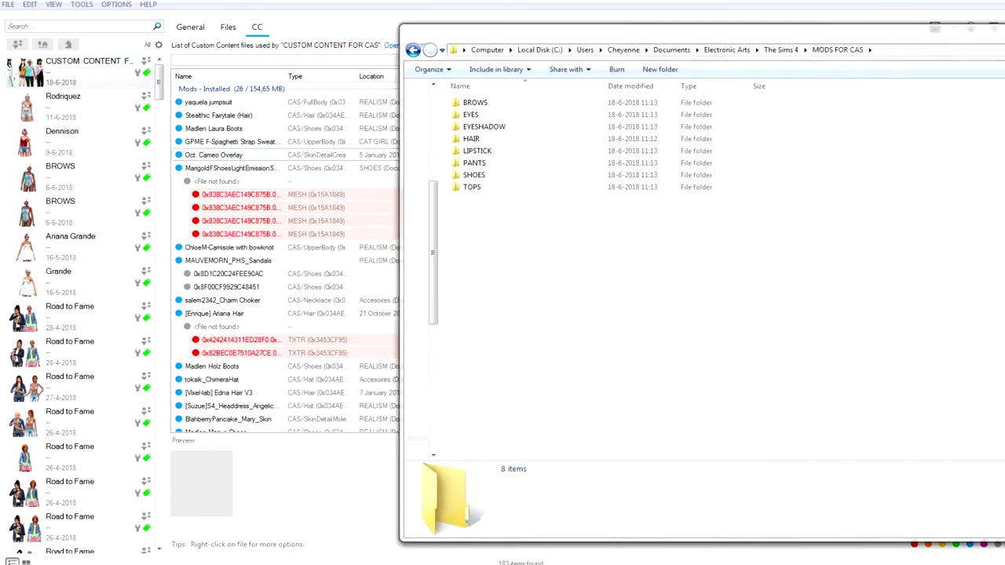
Switch to The Sims 4 and remove the hair and hat from the Sim in the pink jacket
{"action": "key", "text": "alt+Tab"}
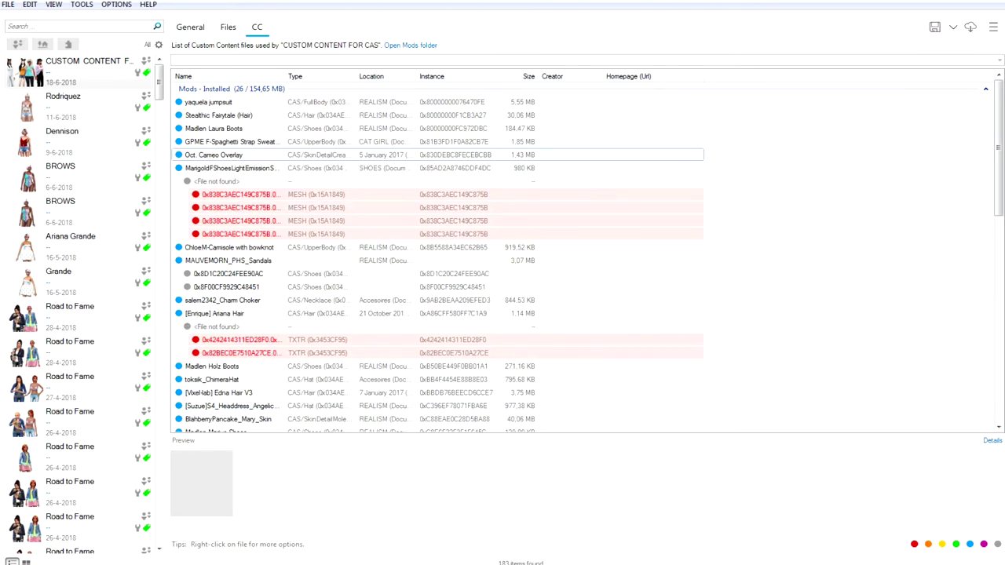
{"action": "key", "text": "alt+Tab"}
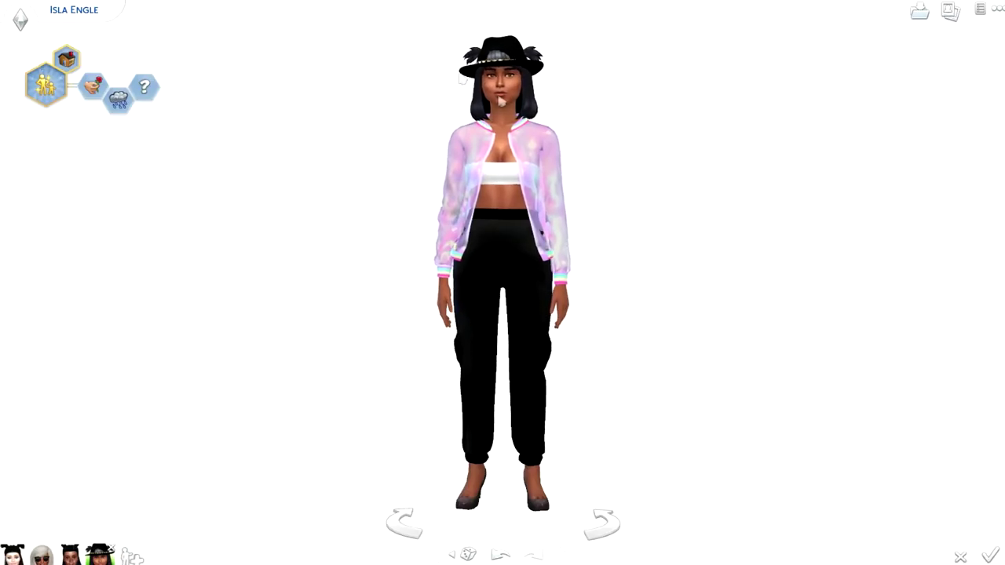
{"action": "left_click", "coordinate": [518, 102]}
{"action": "left_click", "coordinate": [633, 174]}
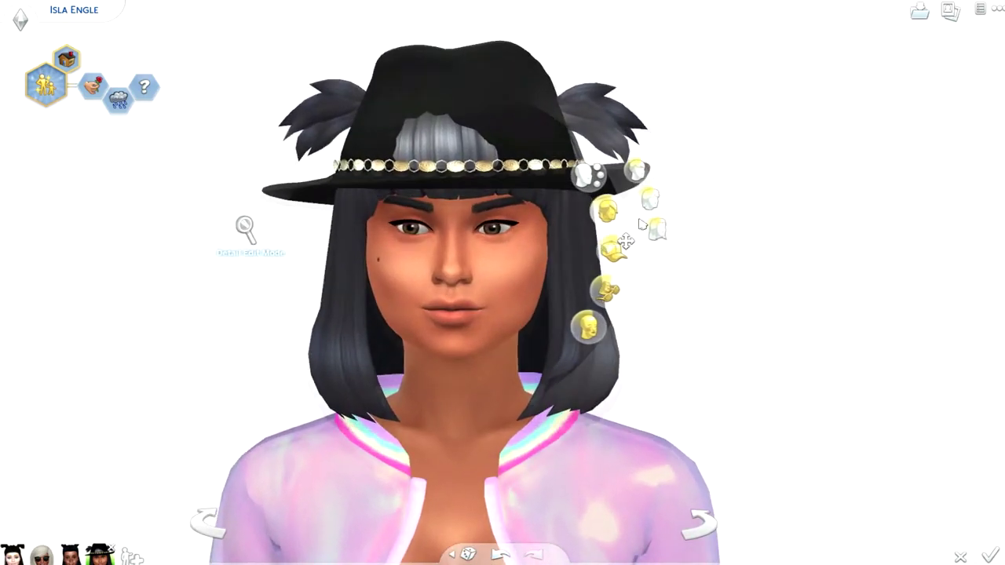
{"action": "left_click", "coordinate": [626, 204]}
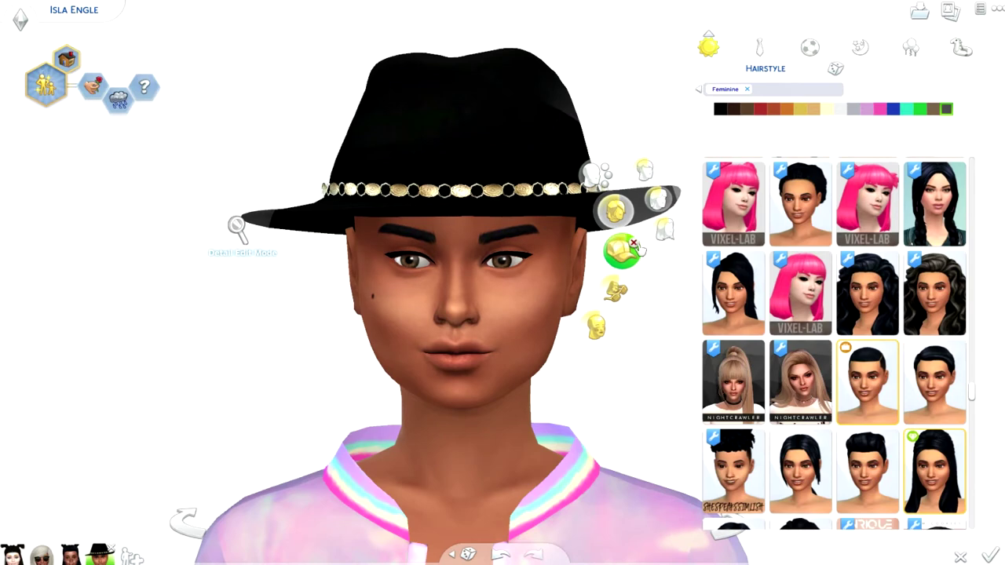
{"action": "left_click", "coordinate": [598, 174]}
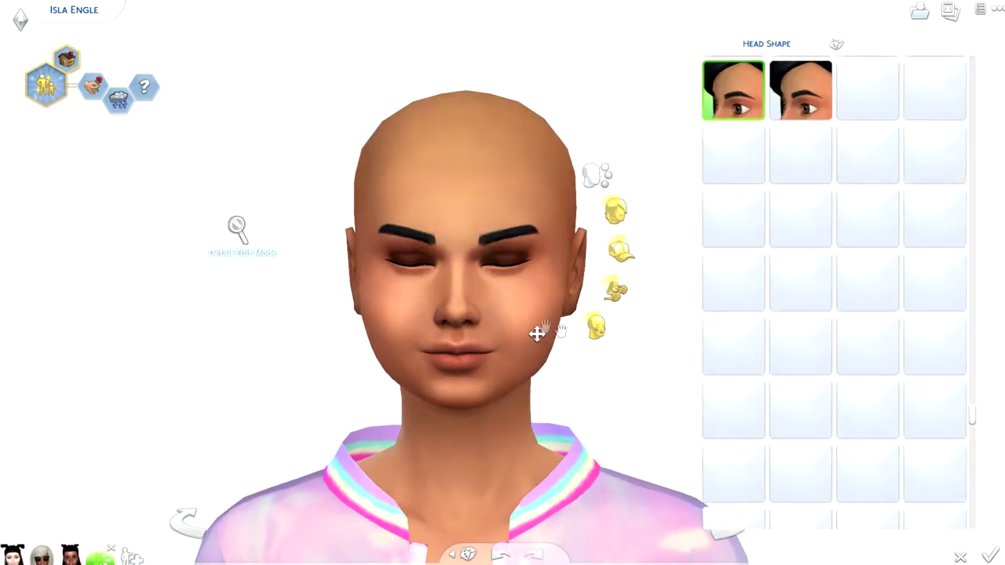
Apply the STEPHANNIIE-SIMS ponytail, the last custom hairstyle in the feminine hair catalogue, to the Sim
{"action": "left_click", "coordinate": [615, 211]}
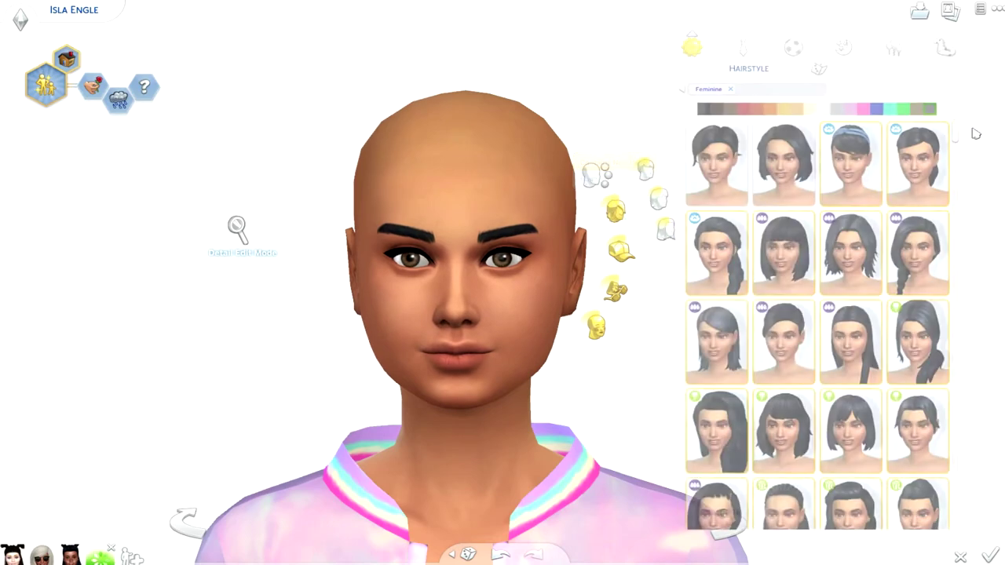
{"action": "left_click_drag", "start_coordinate": [973, 127], "coordinate": [967, 527]}
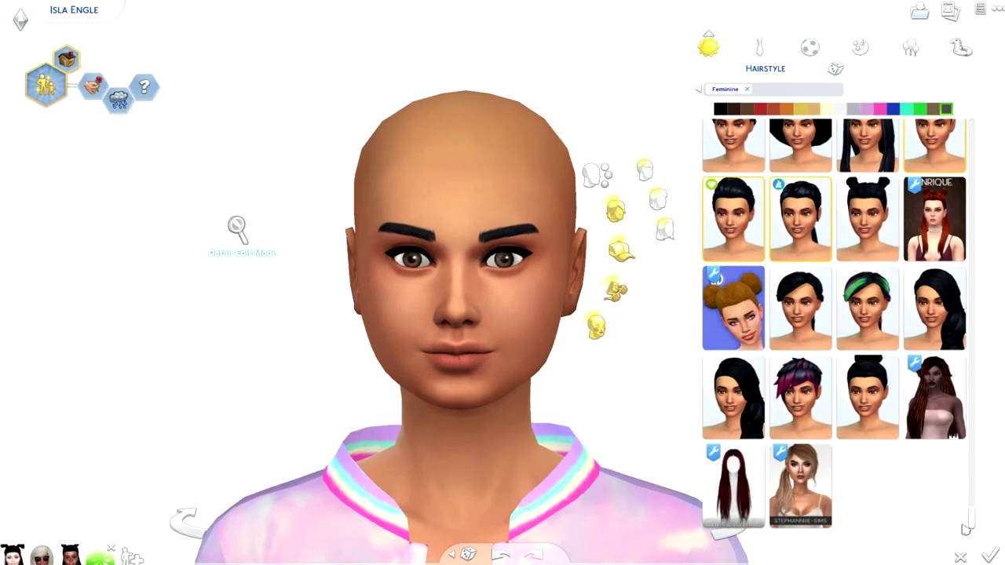
{"action": "left_click", "coordinate": [799, 493]}
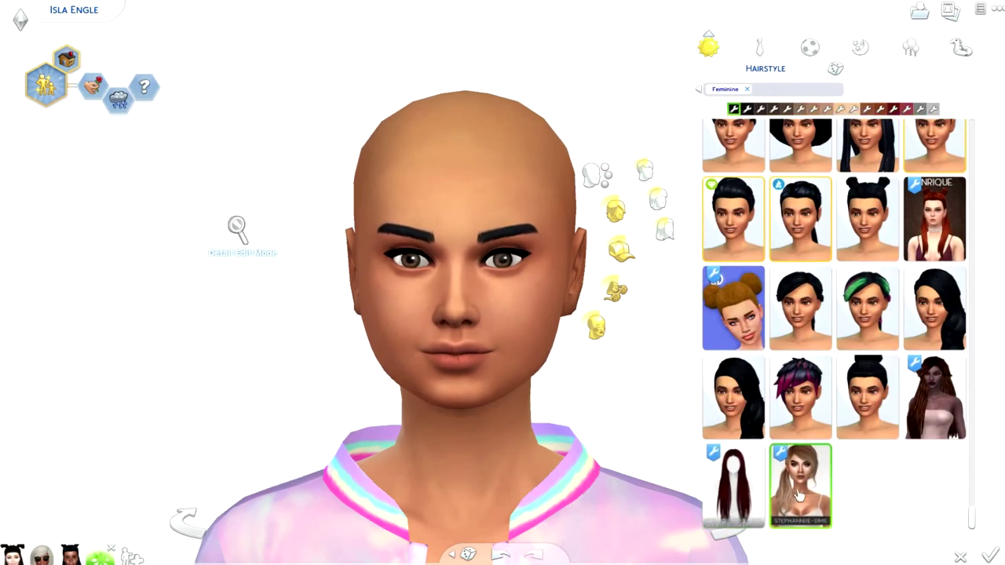
Remove the Sim's jacket, trousers and shoes, leaving her in underwear
{"action": "left_click_drag", "start_coordinate": [212, 325], "coordinate": [212, 325]}
{"action": "scroll", "coordinate": [274, 332], "scroll_direction": "down", "scroll_amount": 3}
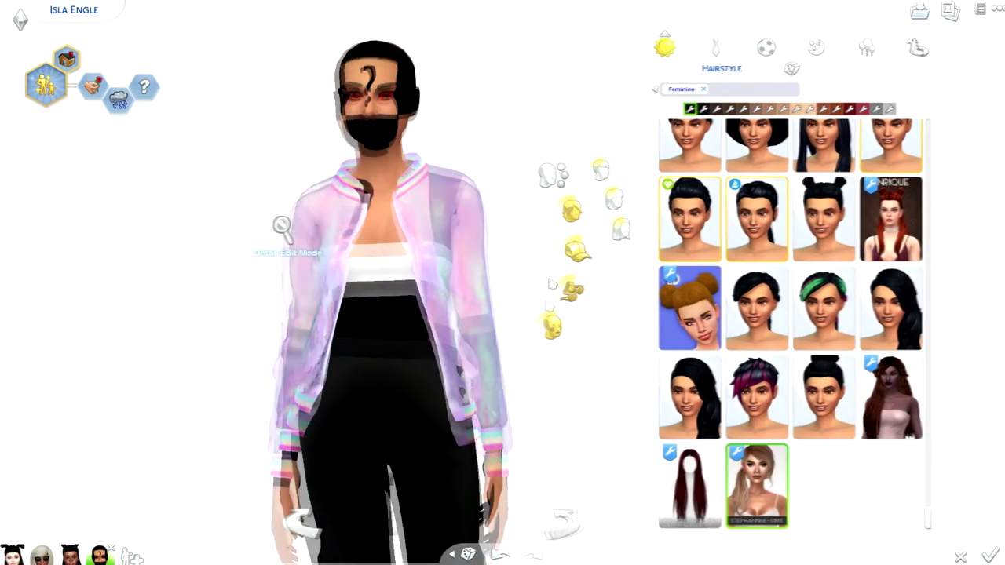
{"action": "scroll", "coordinate": [421, 354], "scroll_direction": "down", "scroll_amount": 2}
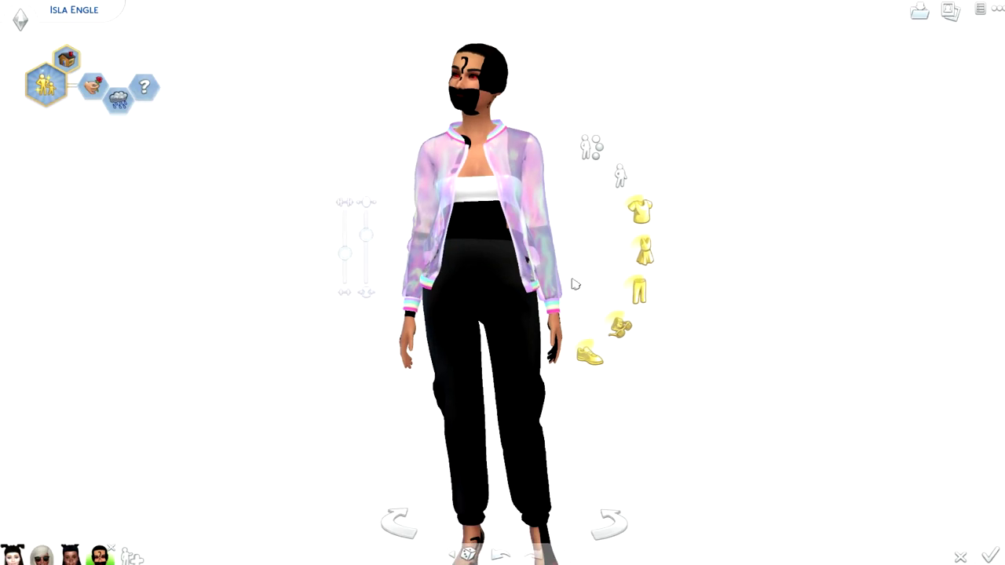
{"action": "left_click", "coordinate": [614, 290]}
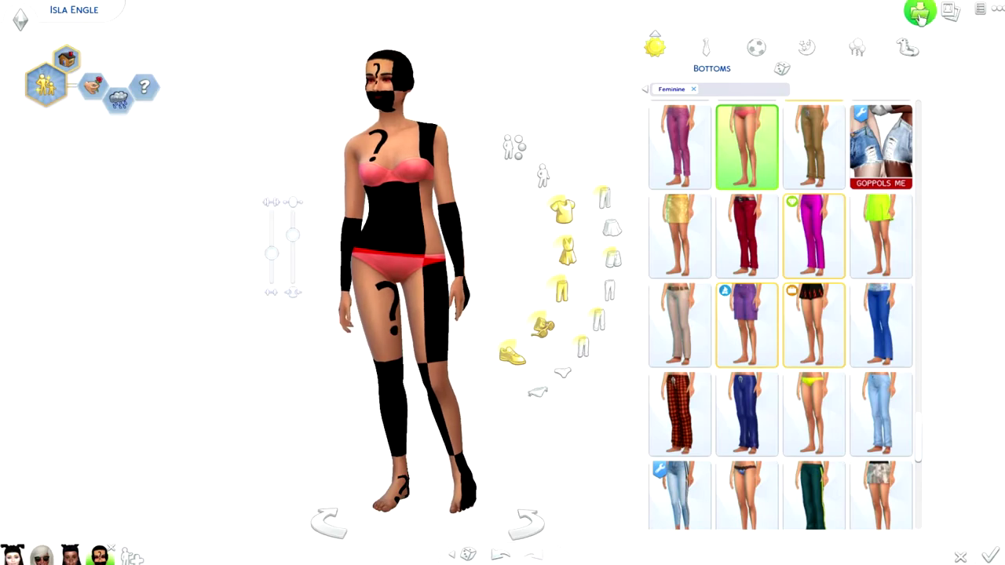
Save the Sim with the broken textures to the library under the name "FAULTY CC"
{"action": "left_click", "coordinate": [919, 11]}
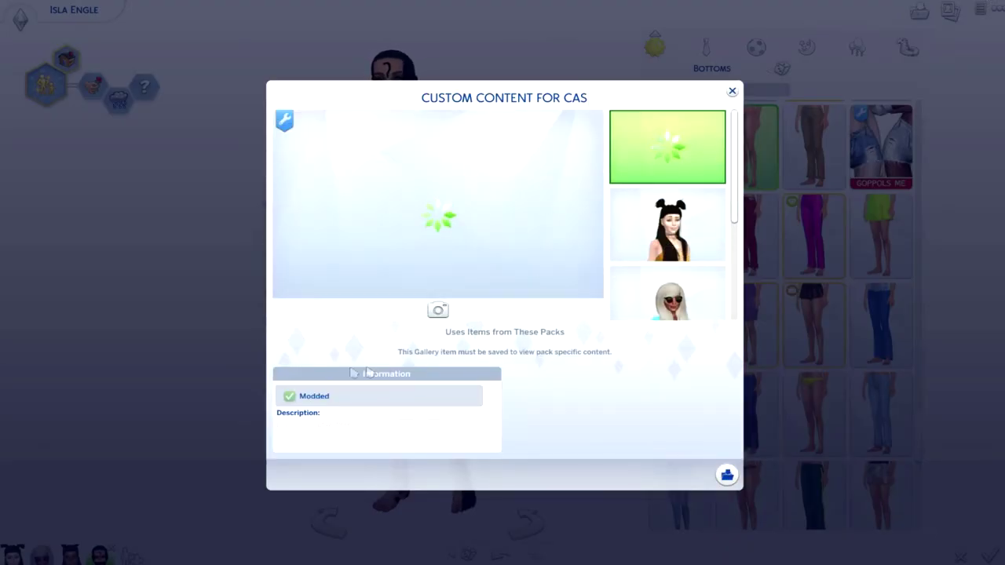
{"action": "left_click", "coordinate": [428, 100]}
{"action": "key", "text": "ctrl+a"}
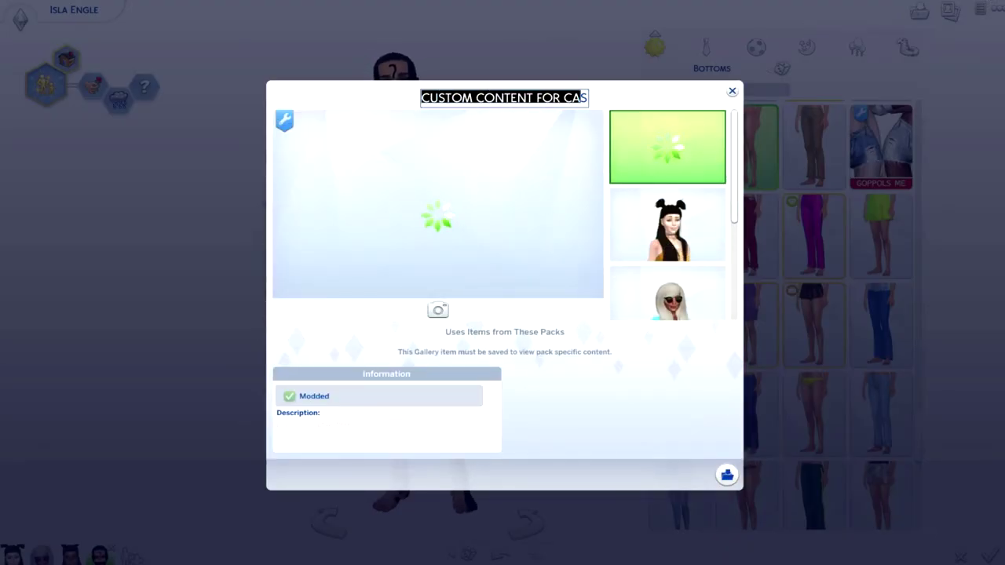
{"action": "type", "text": "FAULTYS"}
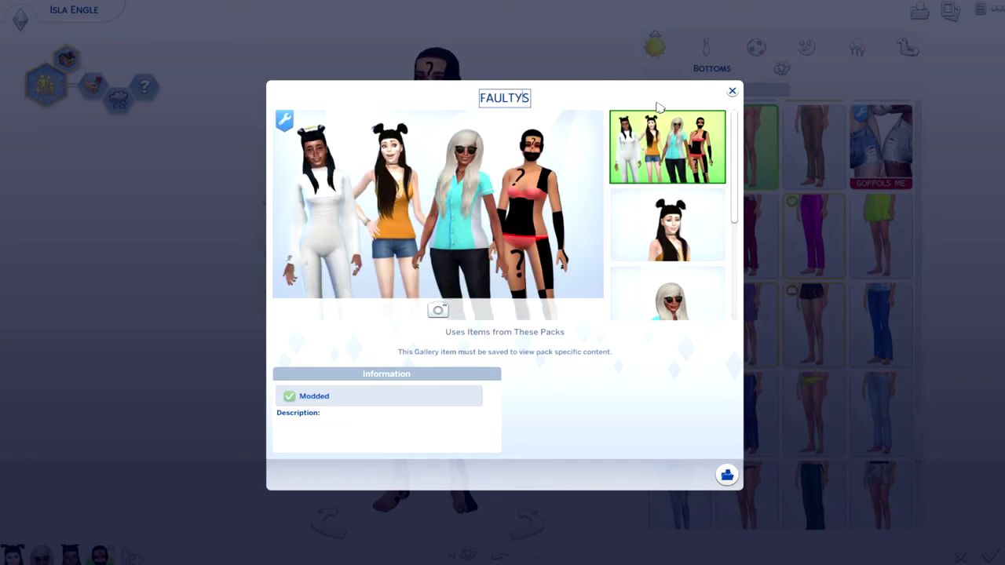
{"action": "key", "text": "Delete"}
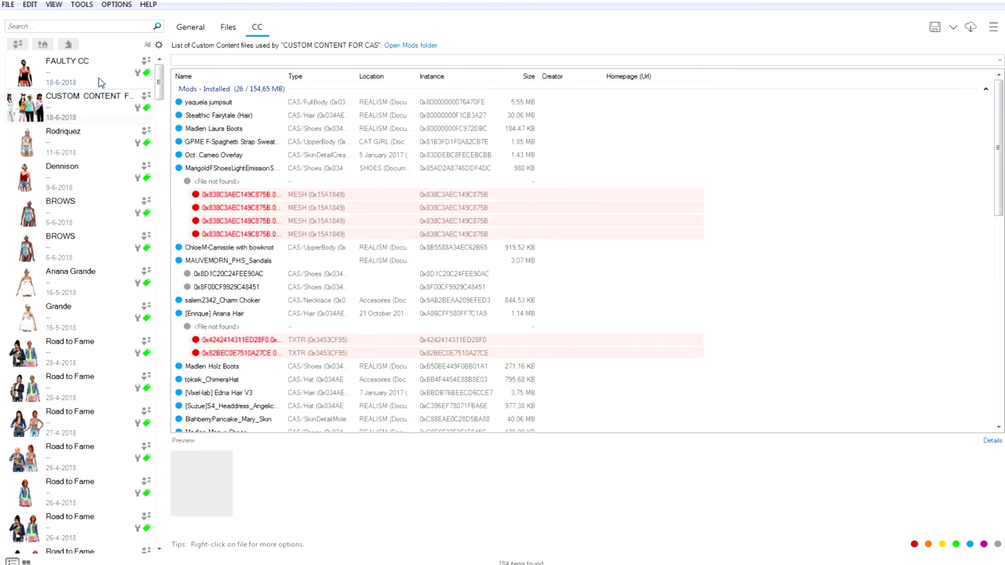
Switch to Sims 4 Tray Importer and show the containing folder of the STEPHANNIIE-SIMS_AntoHONEY hair used by "FAULTY CC"
{"action": "left_click", "coordinate": [100, 82]}
{"action": "left_click", "coordinate": [324, 104]}
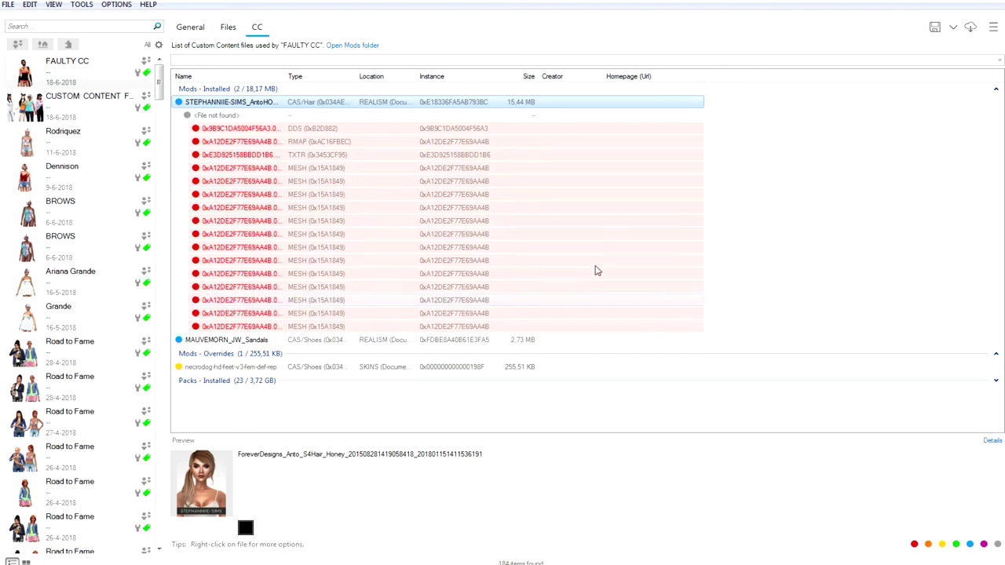
{"action": "right_click", "coordinate": [256, 108]}
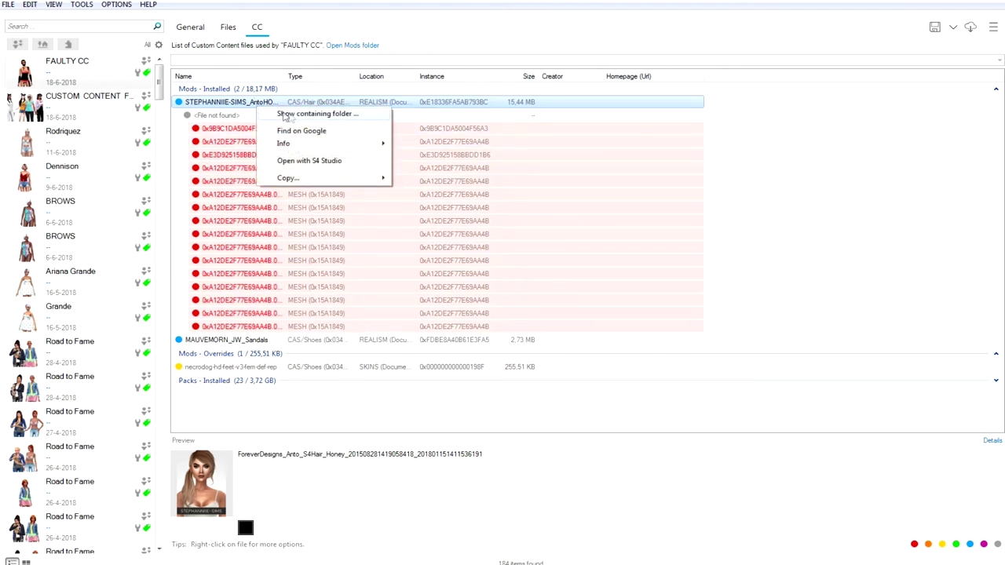
{"action": "left_click", "coordinate": [285, 116]}
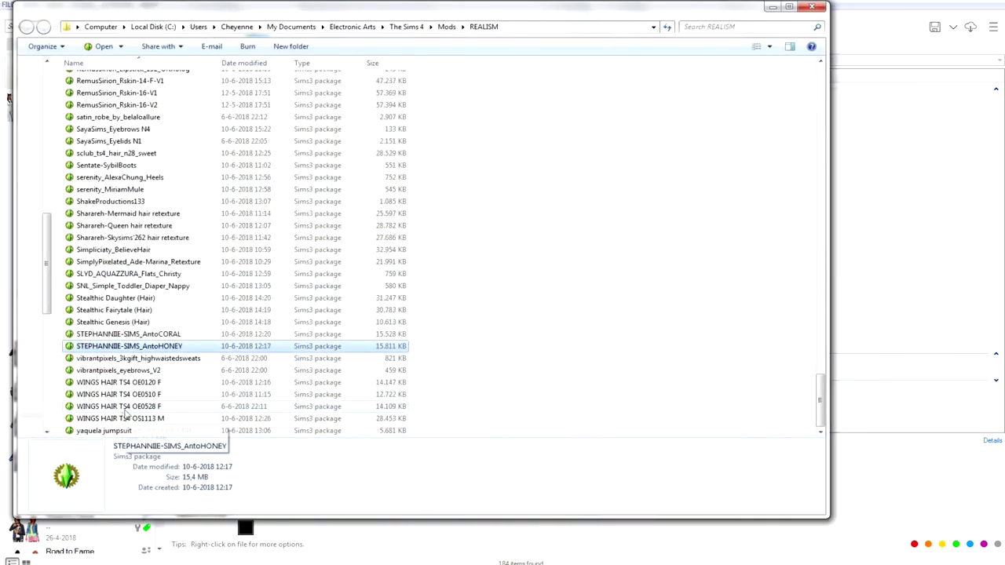
Try to delete the STEPHANNIIE-SIMS_AntoHONEY package from the REALISM folder
{"action": "right_click", "coordinate": [164, 351]}
{"action": "left_click", "coordinate": [52, 533]}
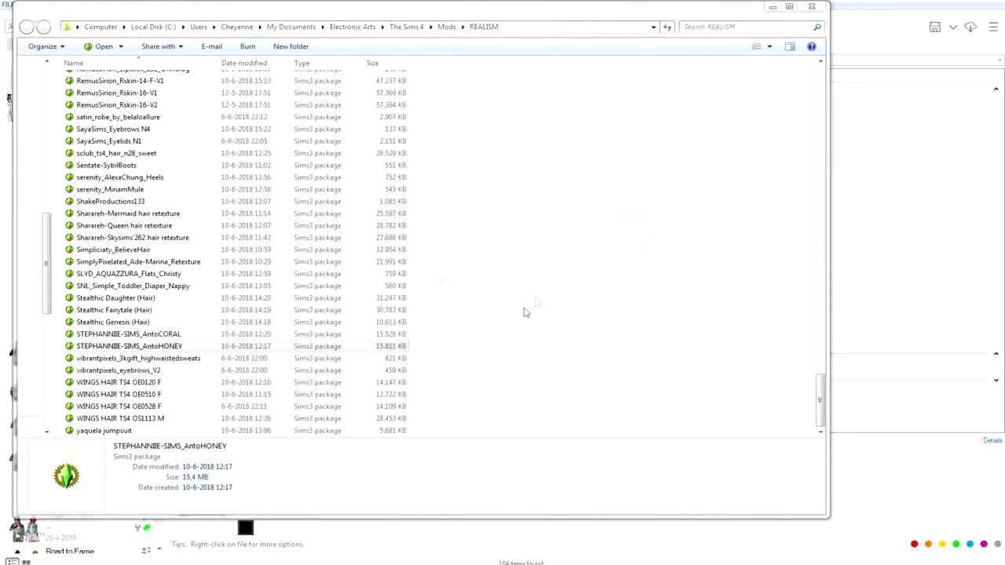
{"action": "left_click", "coordinate": [552, 330]}
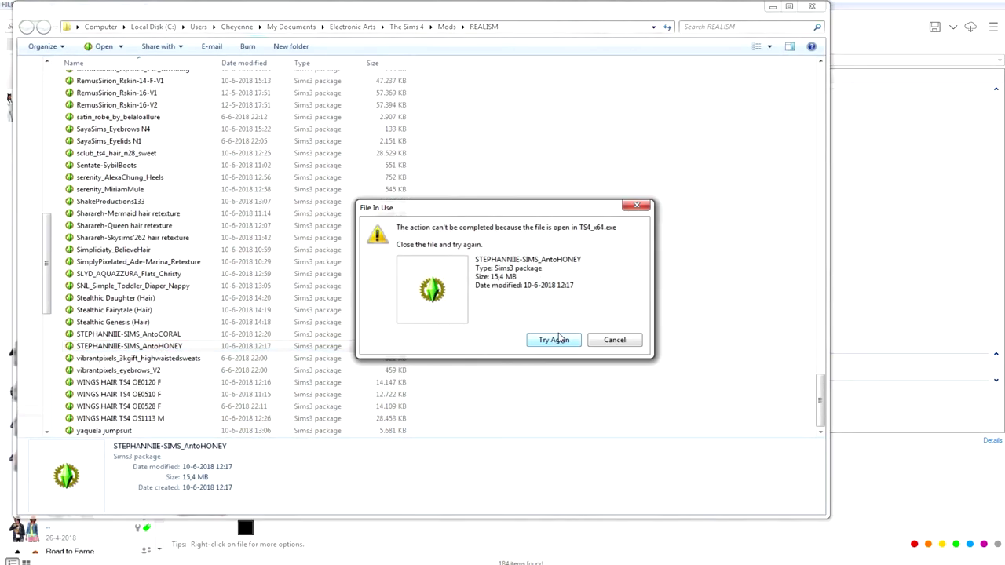
{"action": "left_click", "coordinate": [616, 339]}
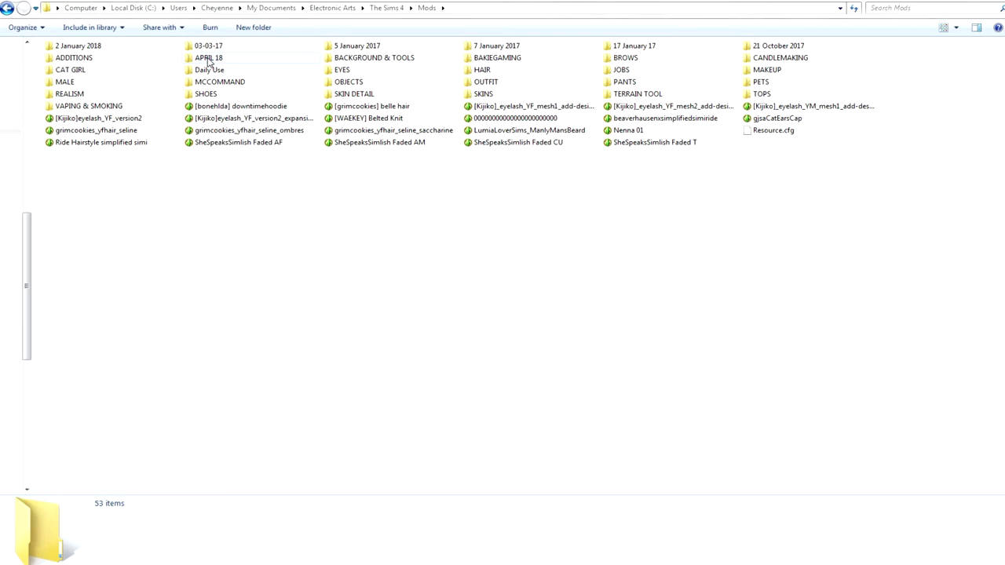
Go up to The Sims 4 folder, open its Screenshots folder and look through the stored images
{"action": "key", "text": "BackSpace"}
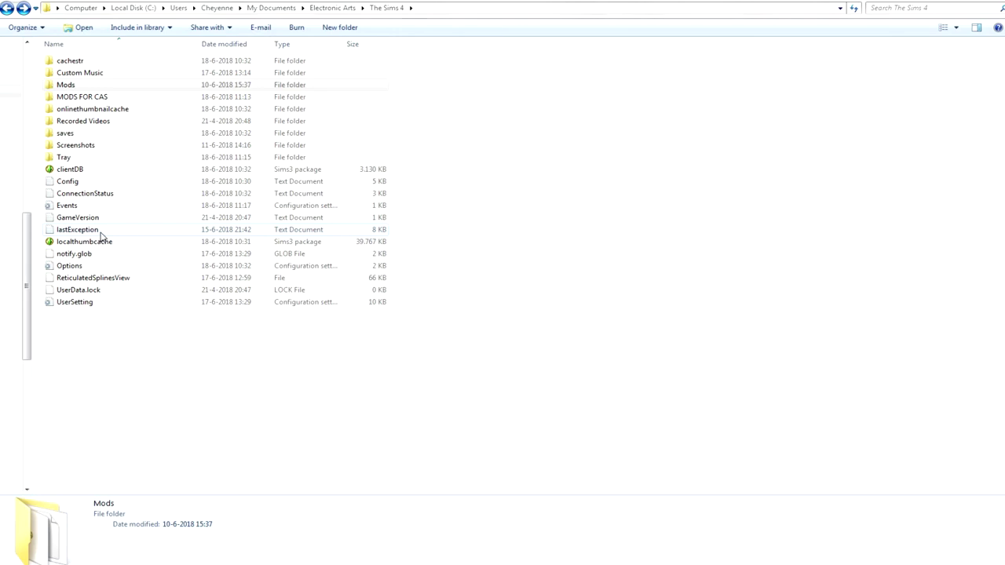
{"action": "double_click", "coordinate": [76, 142]}
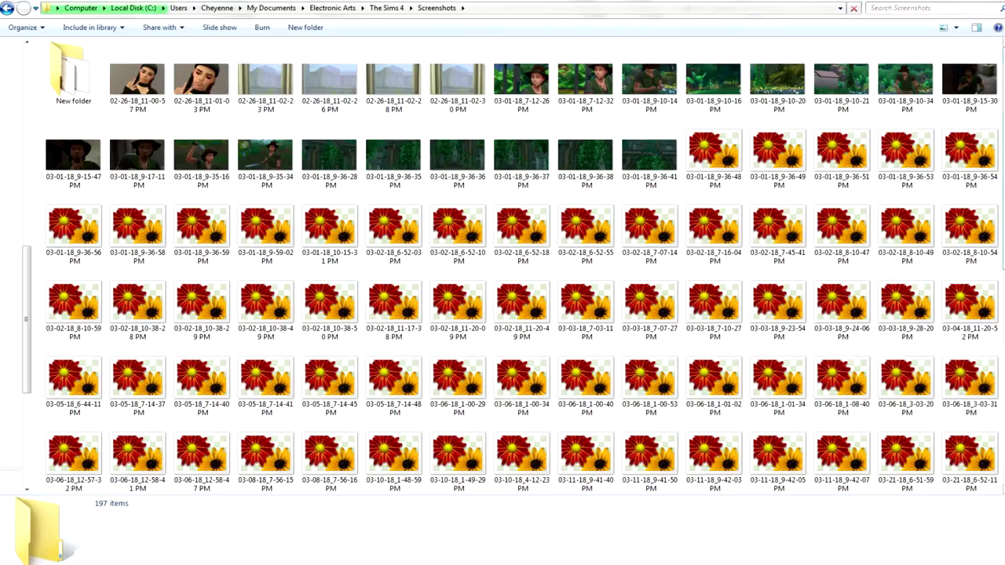
{"action": "scroll", "coordinate": [525, 265], "scroll_direction": "down", "scroll_amount": 10}
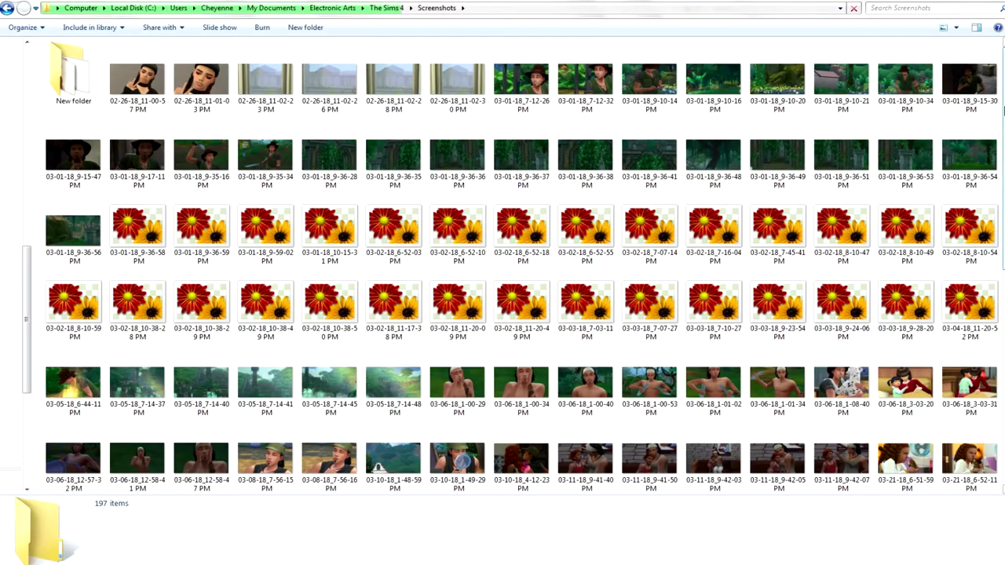
{"action": "scroll", "coordinate": [518, 267], "scroll_direction": "down", "scroll_amount": 3}
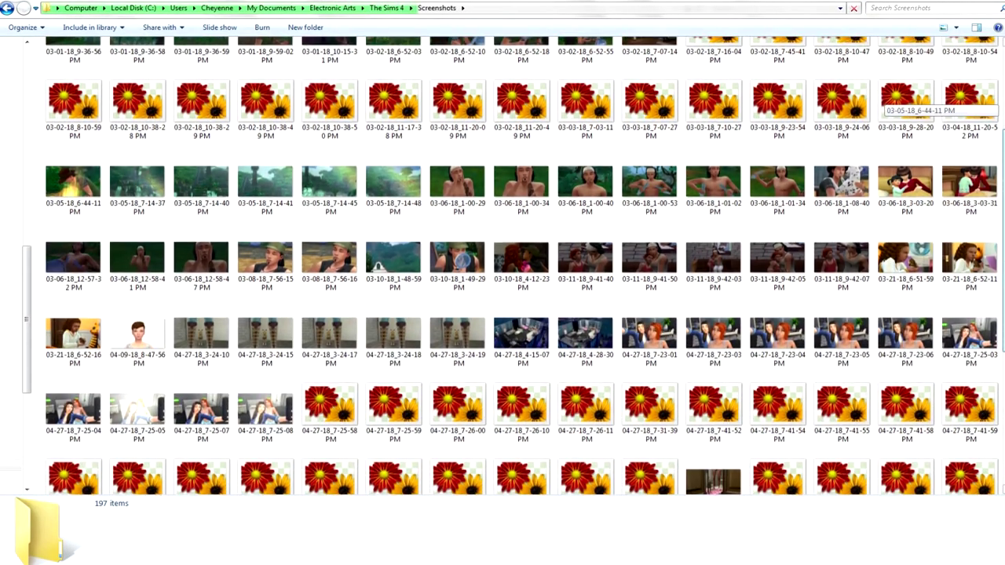
{"action": "scroll", "coordinate": [902, 98], "scroll_direction": "down", "scroll_amount": 3}
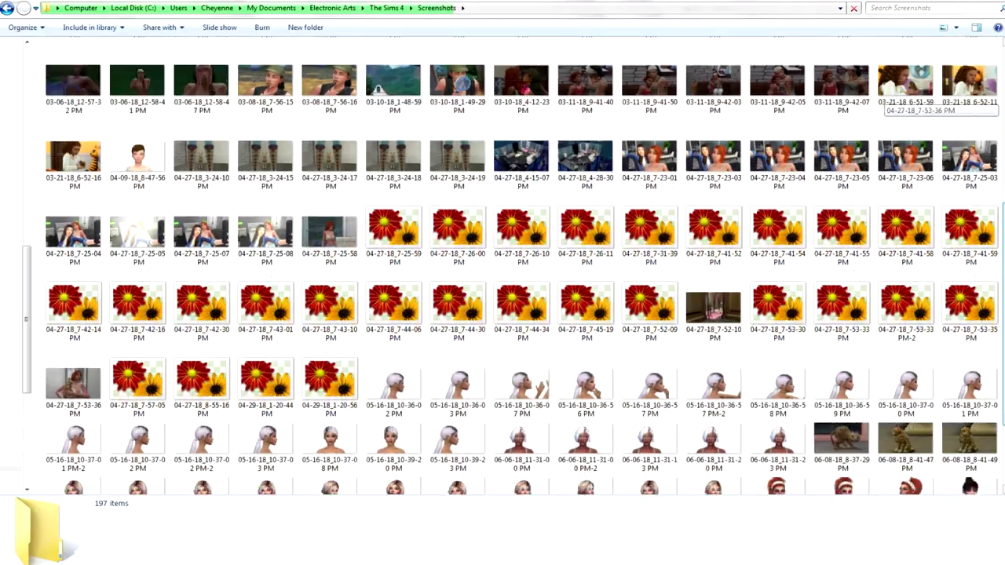
{"action": "scroll", "coordinate": [902, 98], "scroll_direction": "down", "scroll_amount": 2}
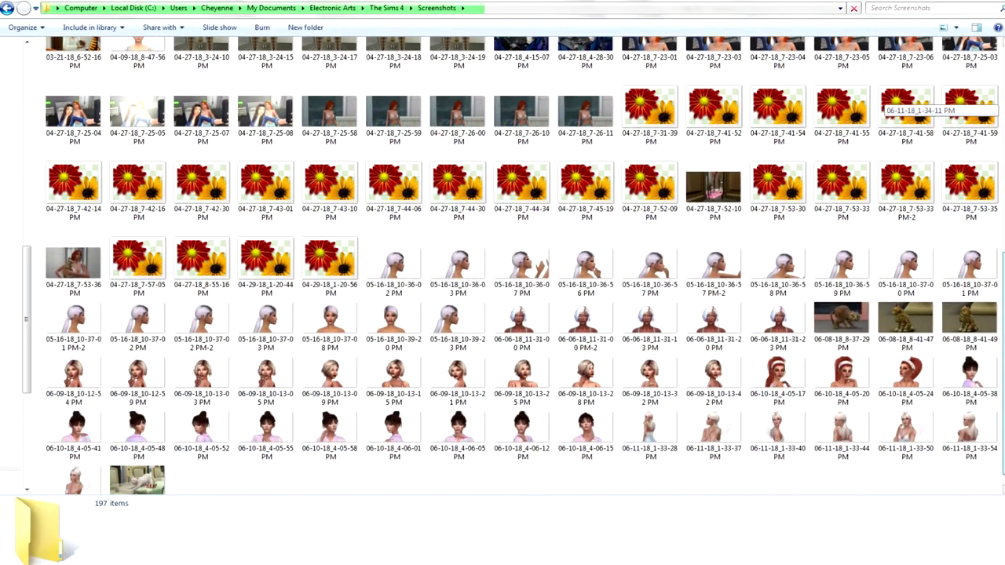
{"action": "scroll", "coordinate": [903, 98], "scroll_direction": "down", "scroll_amount": 1}
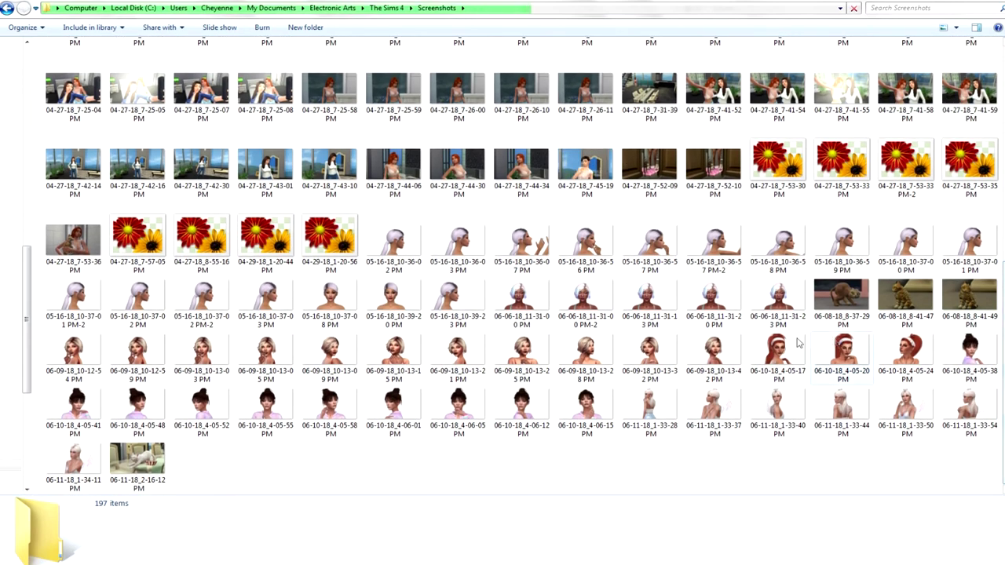
View the screenshot 06-10-18_4-05-55 PM and the two images following it in Windows Photo Viewer
{"action": "left_click", "coordinate": [289, 418]}
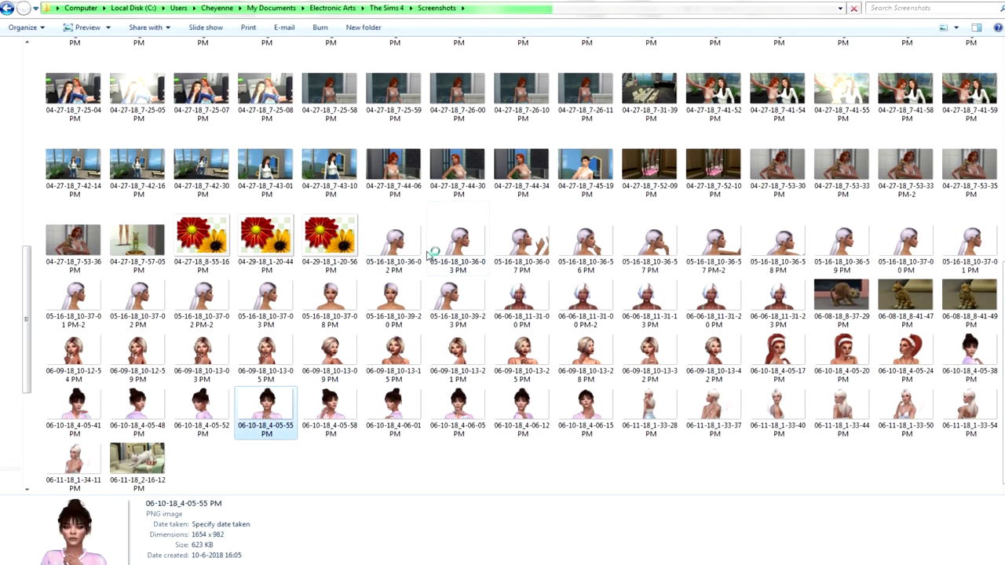
{"action": "key", "text": "Return"}
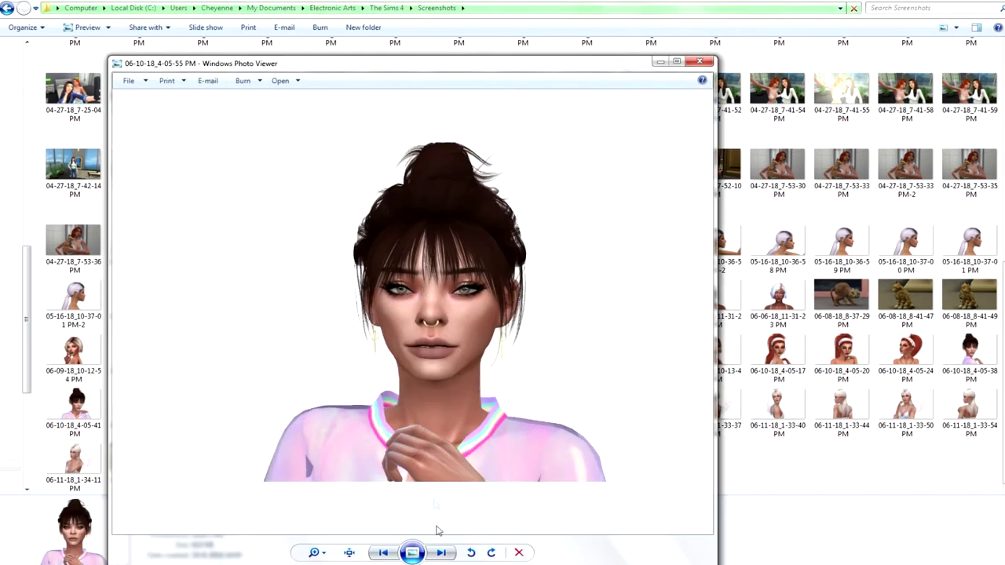
{"action": "left_click", "coordinate": [443, 553]}
{"action": "left_click", "coordinate": [444, 553]}
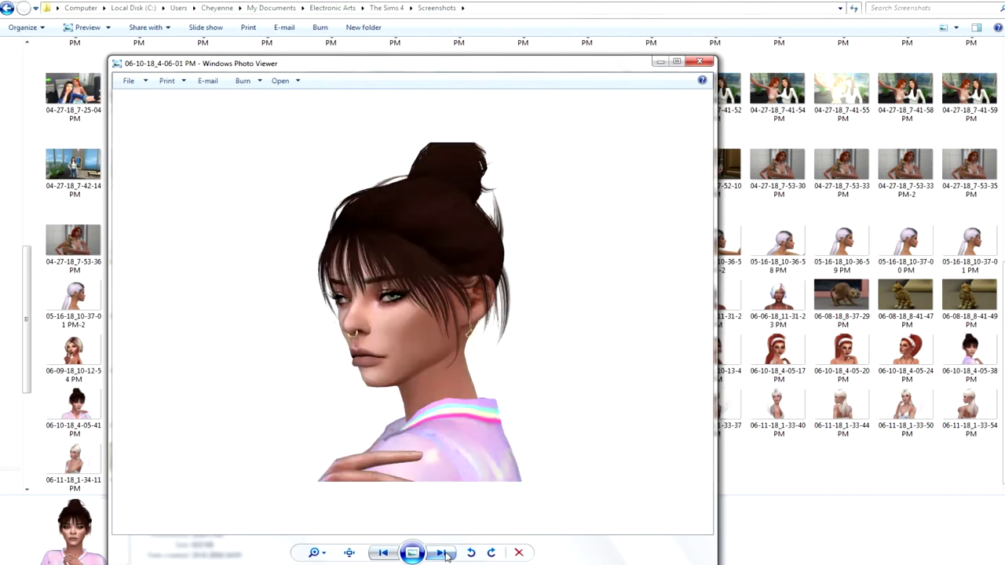
{"action": "left_click", "coordinate": [701, 62]}
Look into the subfolder "New folder" inside Screenshots and return to The Sims 4 folder
{"action": "scroll", "coordinate": [28, 44], "scroll_direction": "up", "scroll_amount": 5}
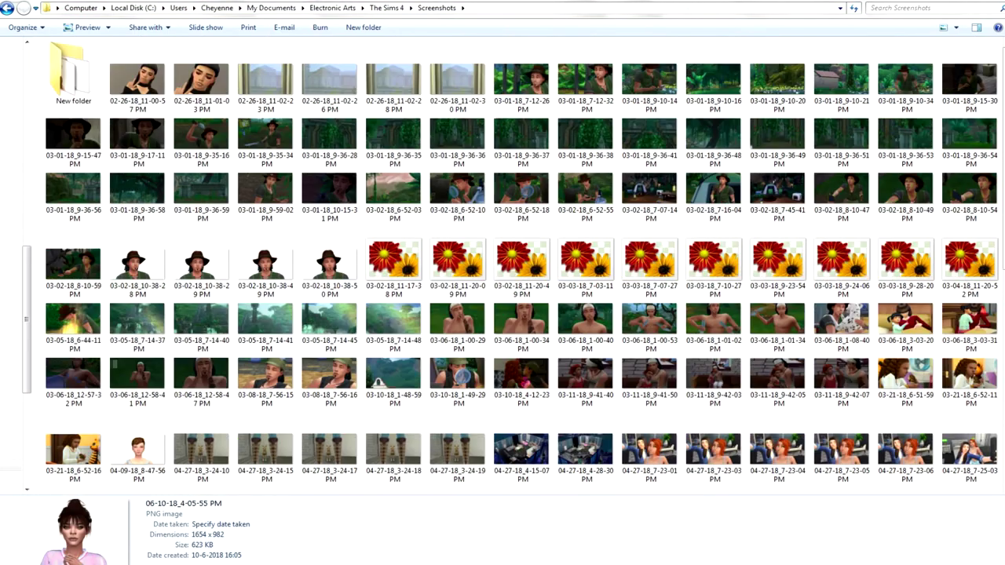
{"action": "double_click", "coordinate": [55, 57]}
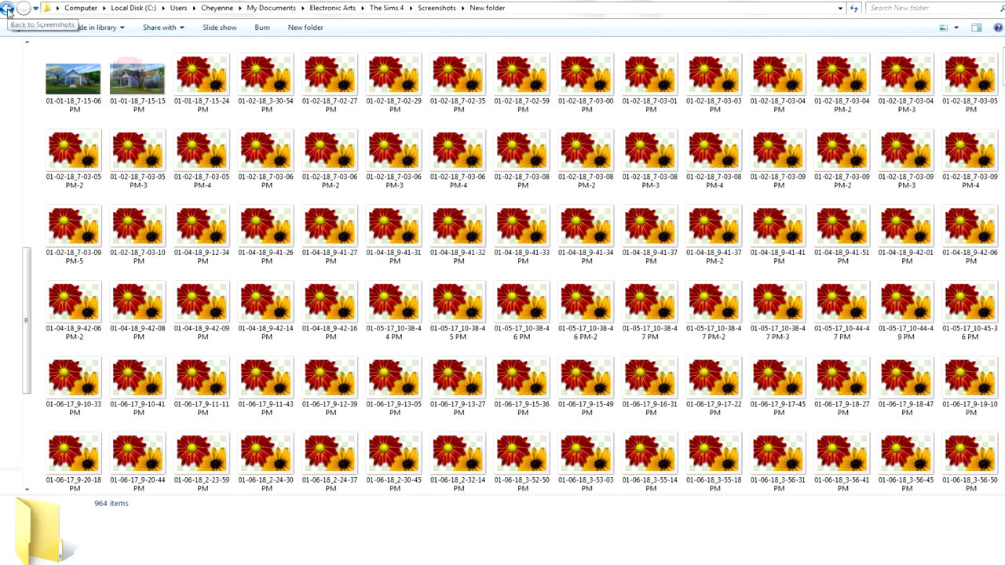
{"action": "left_click", "coordinate": [7, 11]}
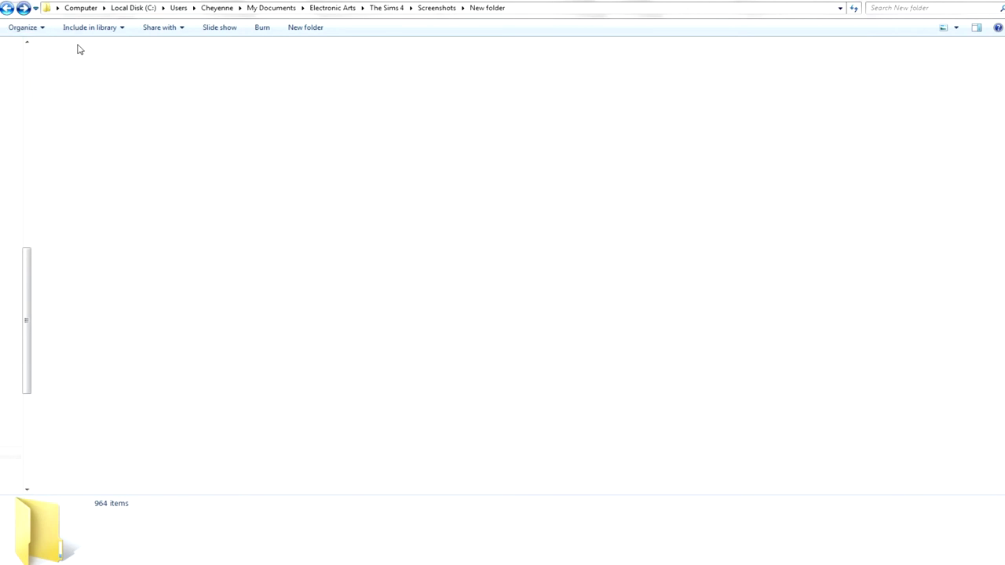
{"action": "left_click", "coordinate": [8, 11]}
Check the size and file count of the Screenshots folder in its properties
{"action": "right_click", "coordinate": [47, 146]}
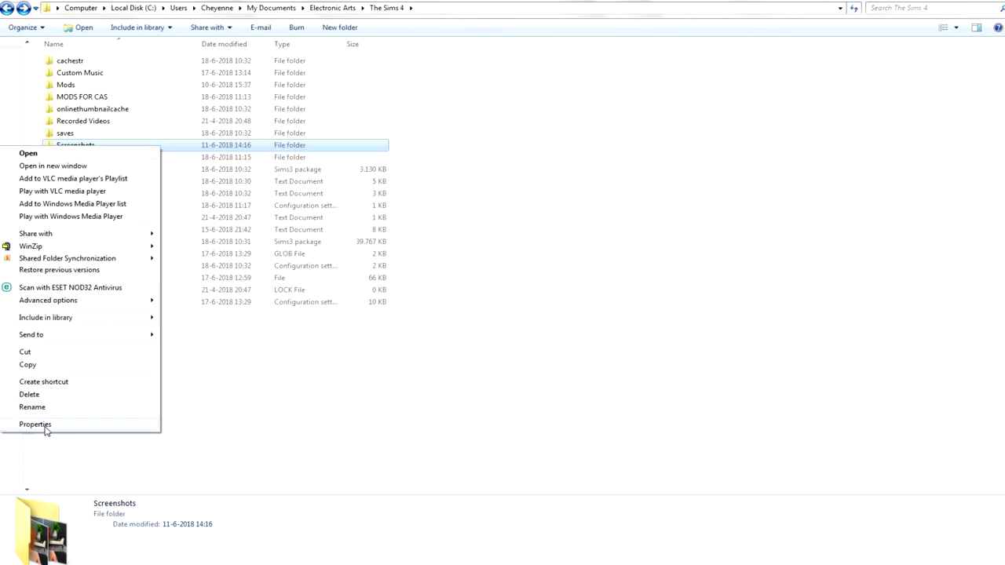
{"action": "left_click", "coordinate": [43, 422]}
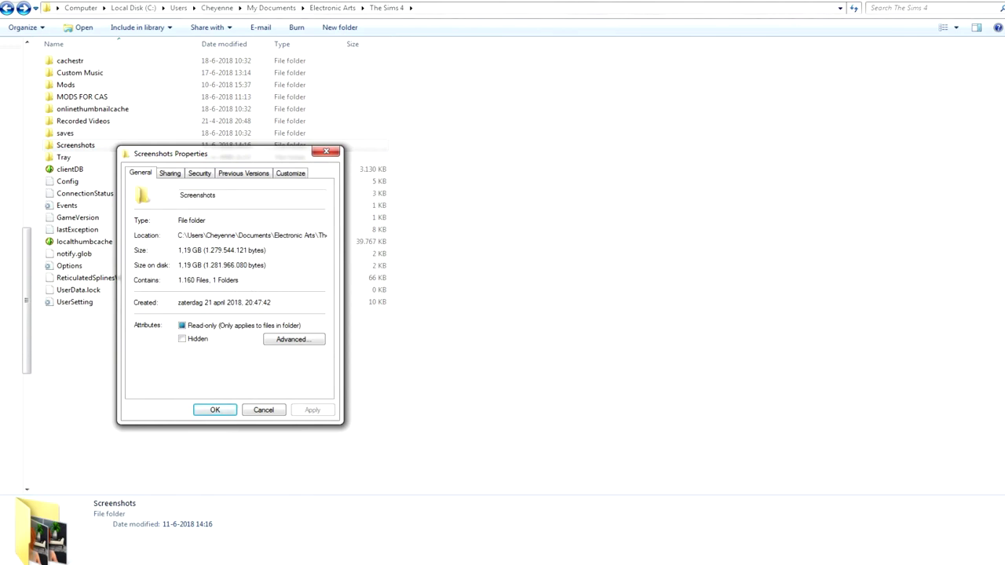
{"action": "left_click", "coordinate": [327, 153]}
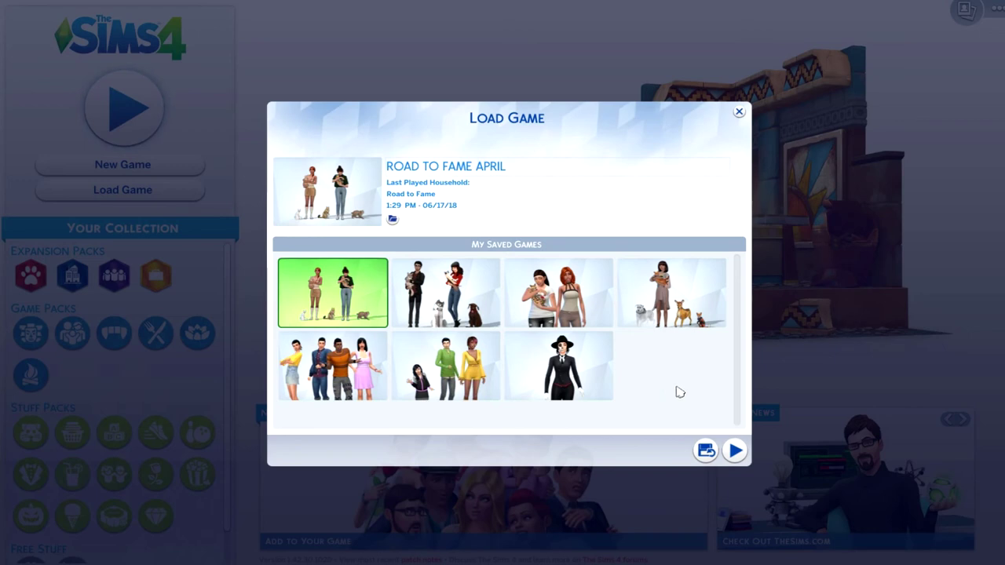
In The Sims 4 load game list, delete the saved games showing the four-Sim household and the three-Sim household
{"action": "left_click", "coordinate": [381, 338]}
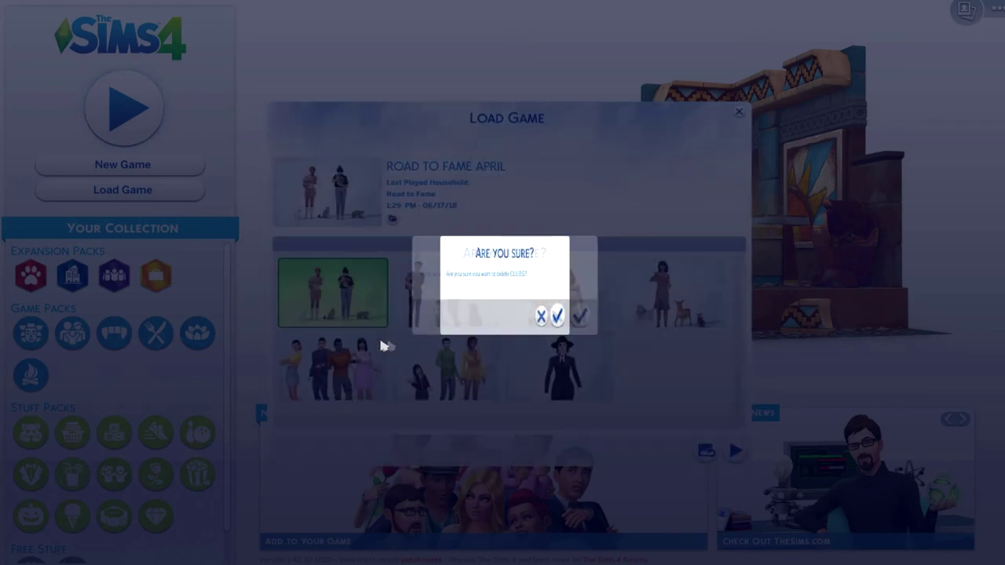
{"action": "left_click", "coordinate": [592, 316]}
{"action": "left_click", "coordinate": [493, 340]}
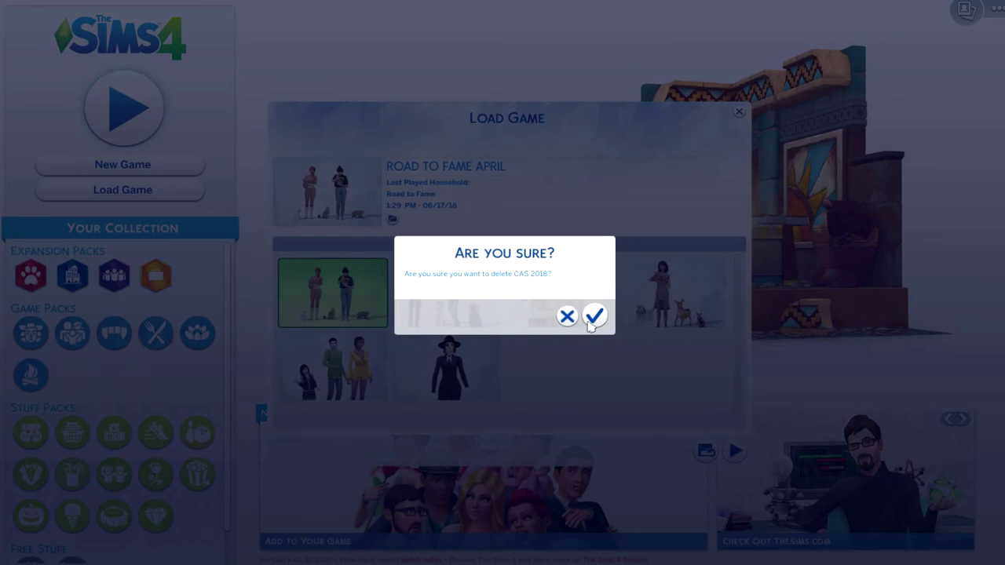
{"action": "left_click", "coordinate": [594, 316]}
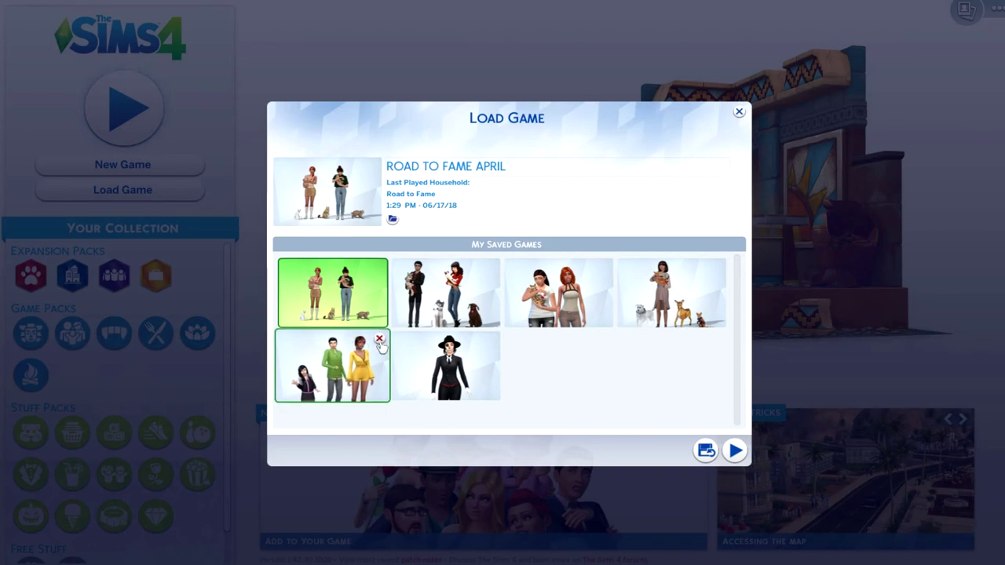
{"action": "left_click", "coordinate": [380, 340]}
{"action": "left_click", "coordinate": [594, 316]}
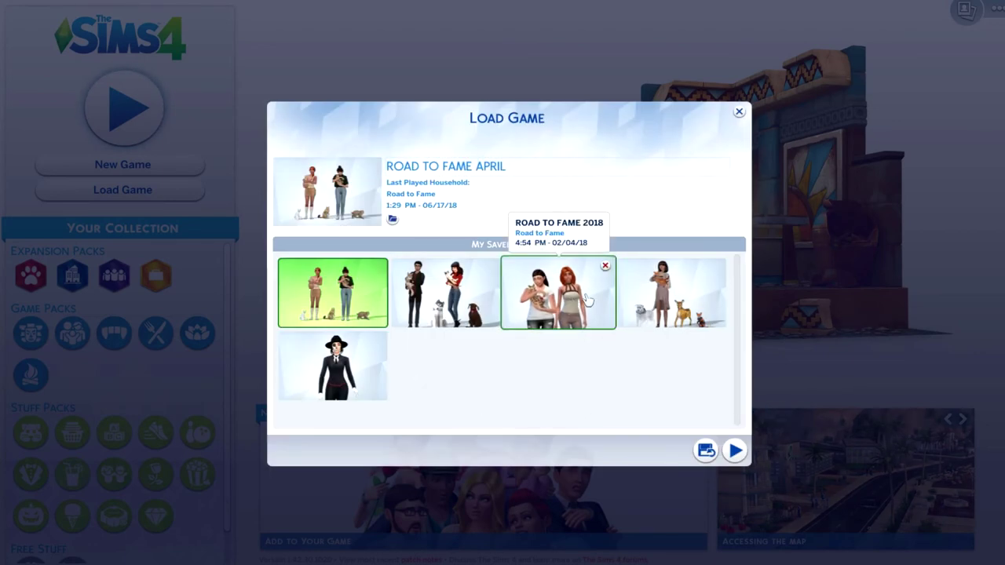
Delete the saved games ROAD TO FAME 2018, My Saved Game 7 and CAS 2018
{"action": "left_click", "coordinate": [604, 266]}
{"action": "left_click", "coordinate": [592, 315]}
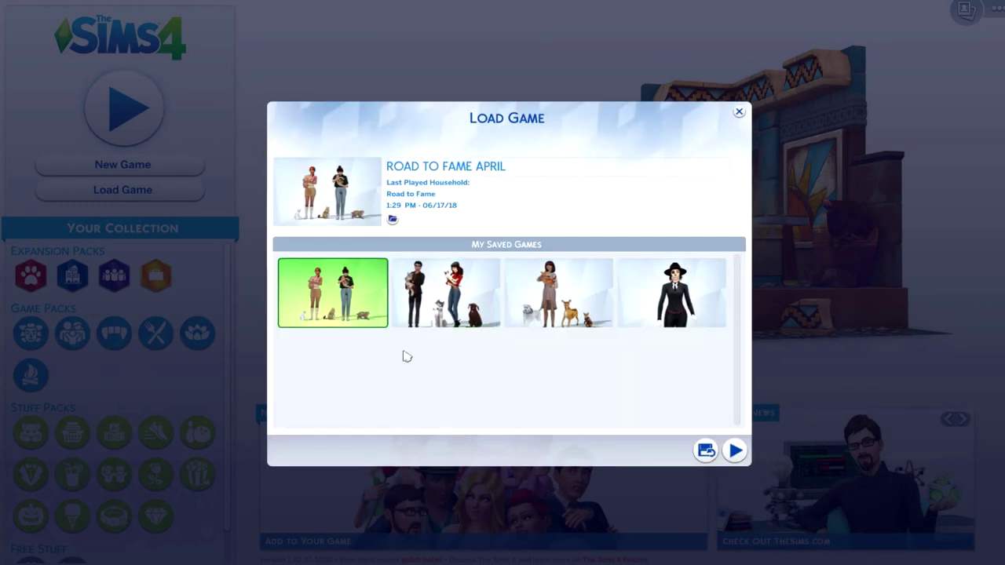
{"action": "left_click", "coordinate": [564, 308]}
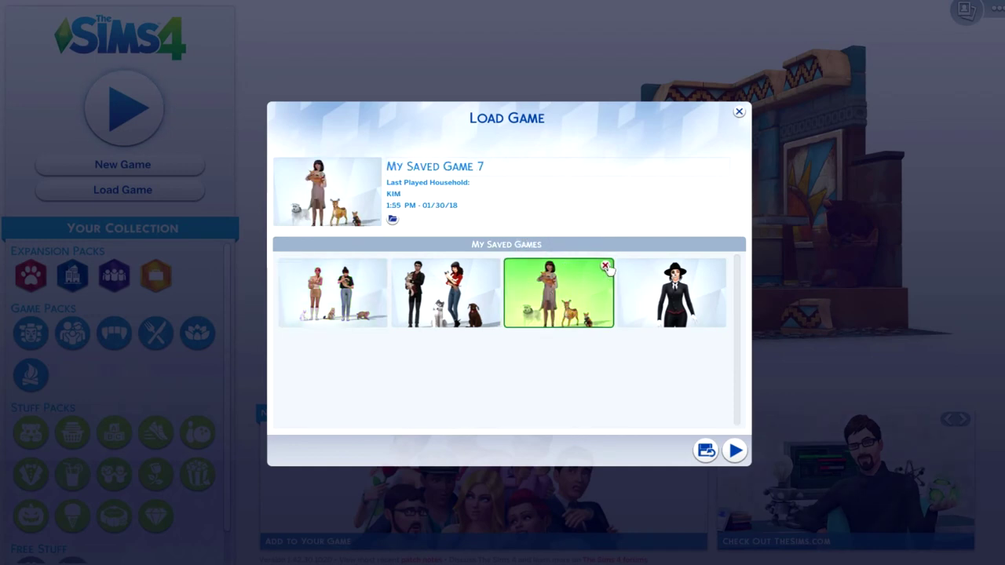
{"action": "left_click", "coordinate": [606, 271]}
{"action": "left_click", "coordinate": [592, 316]}
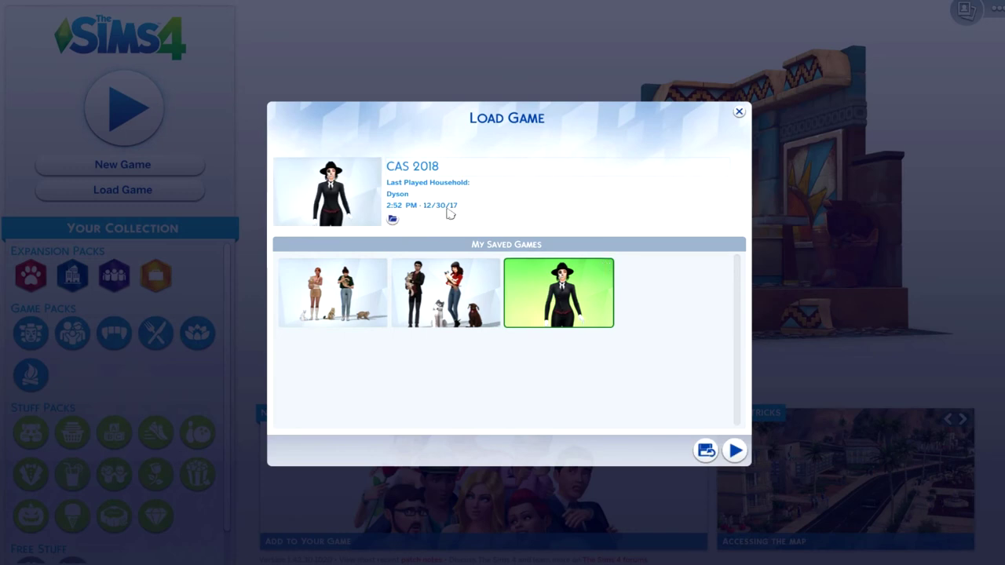
{"action": "left_click", "coordinate": [606, 269]}
{"action": "left_click", "coordinate": [596, 315]}
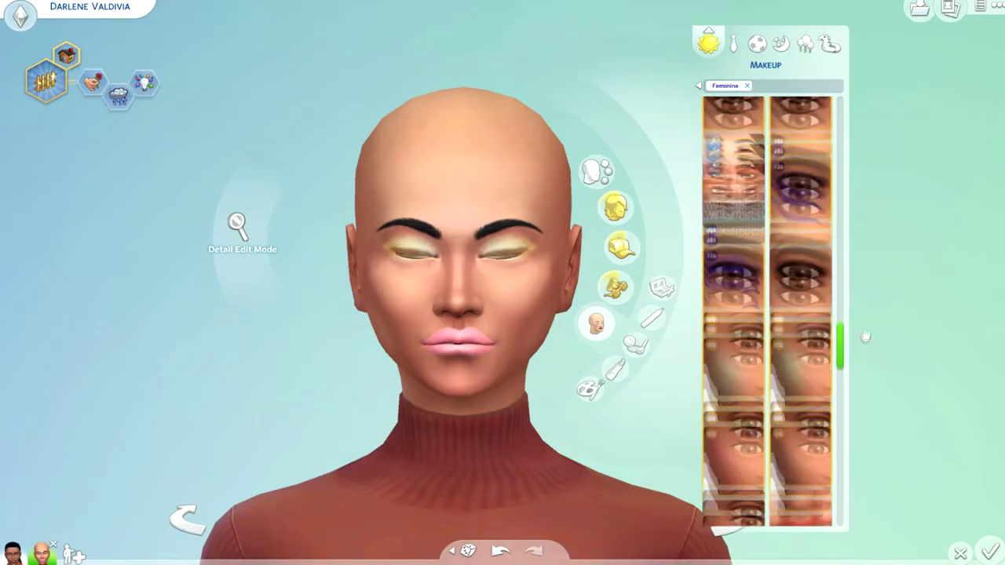
Look through the feminine makeup and formal hairstyle catalogues for the Sim in Create a Sim
{"action": "scroll", "coordinate": [859, 336], "scroll_direction": "down", "scroll_amount": 3}
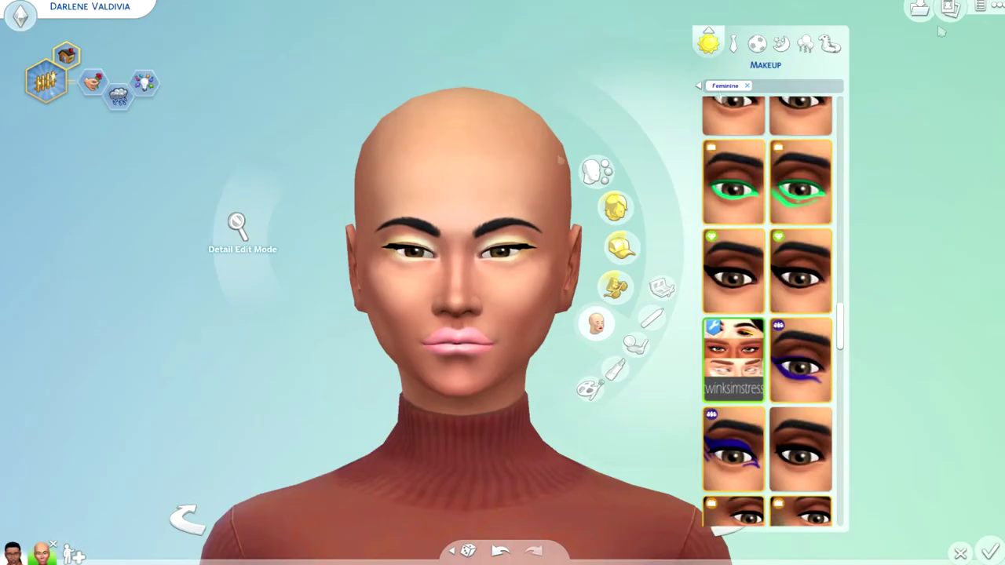
{"action": "left_click", "coordinate": [615, 207]}
{"action": "scroll", "coordinate": [840, 228], "scroll_direction": "down", "scroll_amount": 3}
{"action": "left_click_drag", "start_coordinate": [840, 229], "coordinate": [861, 522]}
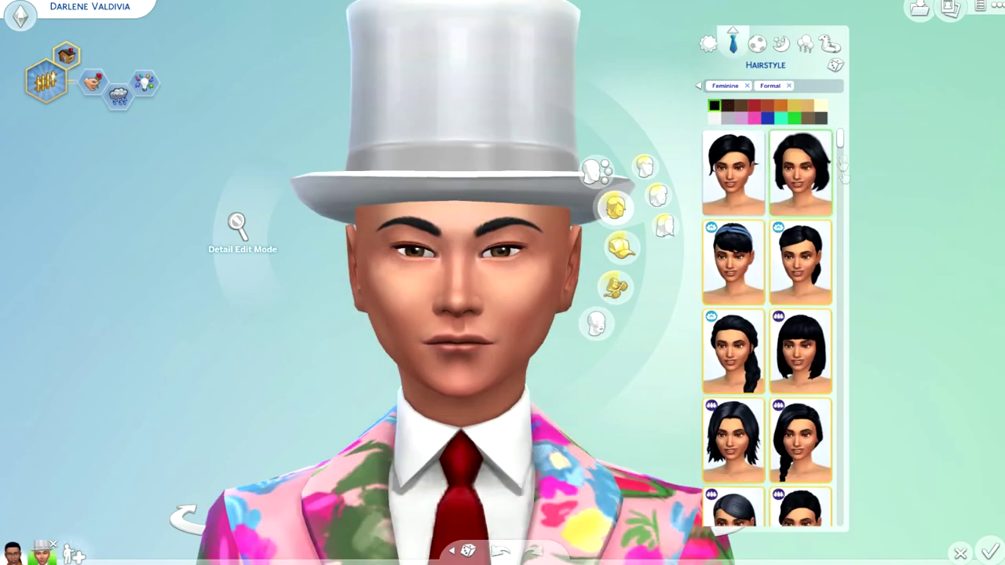
{"action": "scroll", "coordinate": [768, 353], "scroll_direction": "down", "scroll_amount": 5}
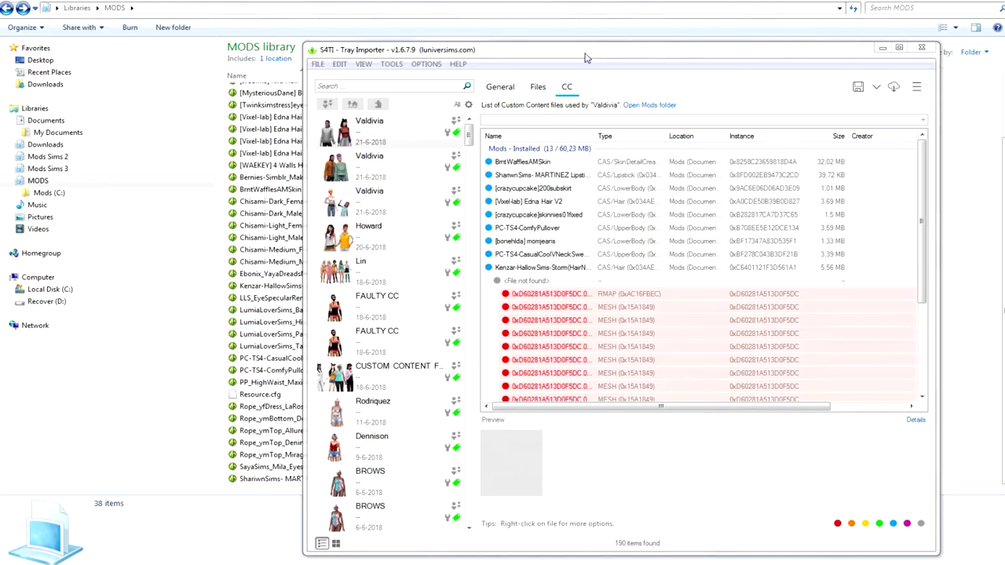
Place the Tray Importer window beside the MODS library and preview the BrntWafflesAMSkin file used by the first household
{"action": "left_click_drag", "start_coordinate": [583, 35], "coordinate": [740, 36]}
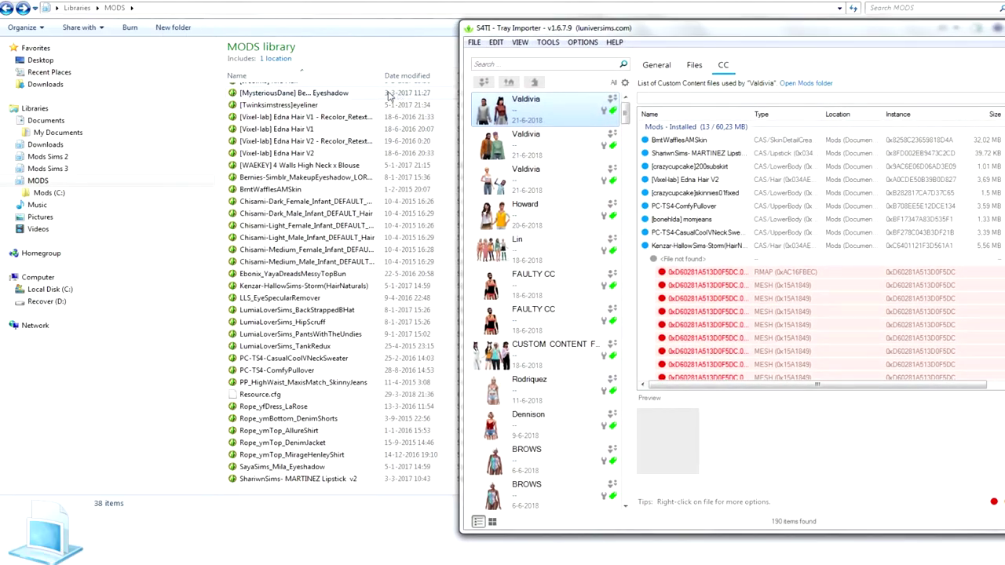
{"action": "left_click", "coordinate": [689, 140]}
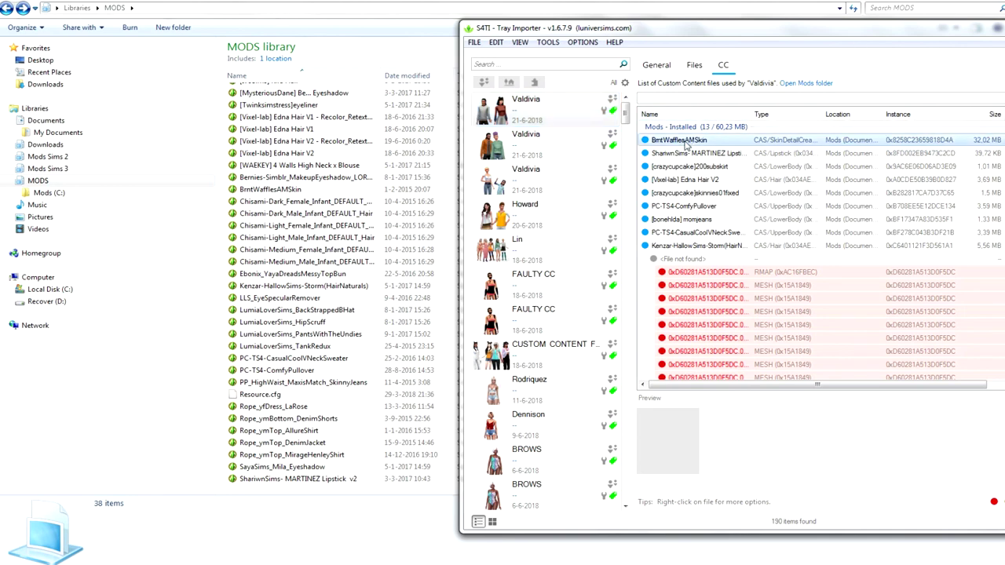
Delete the BrntWafflesAMSkin package from the MODS library and return to Tray Importer
{"action": "scroll", "coordinate": [244, 218], "scroll_direction": "up", "scroll_amount": 3}
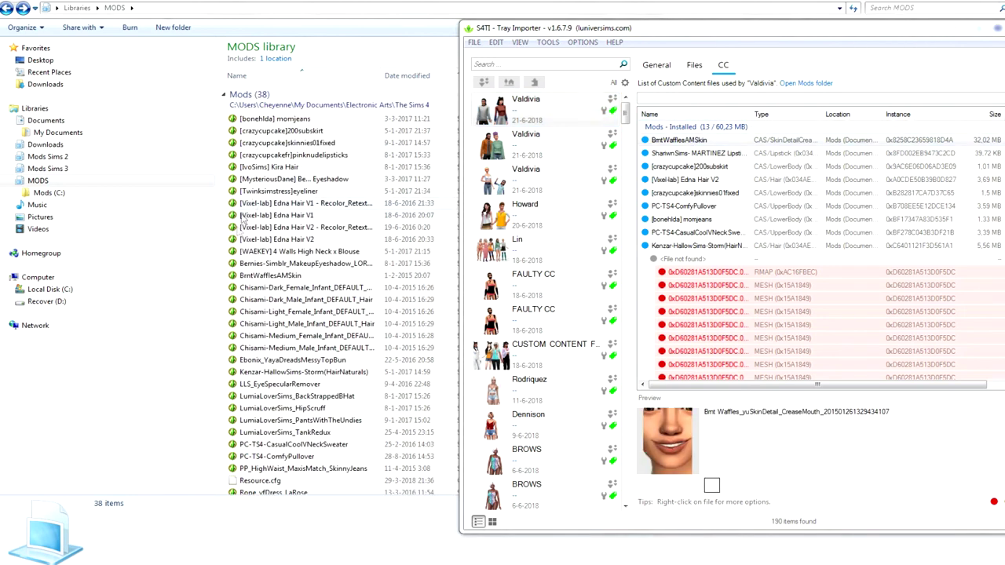
{"action": "right_click", "coordinate": [259, 275]}
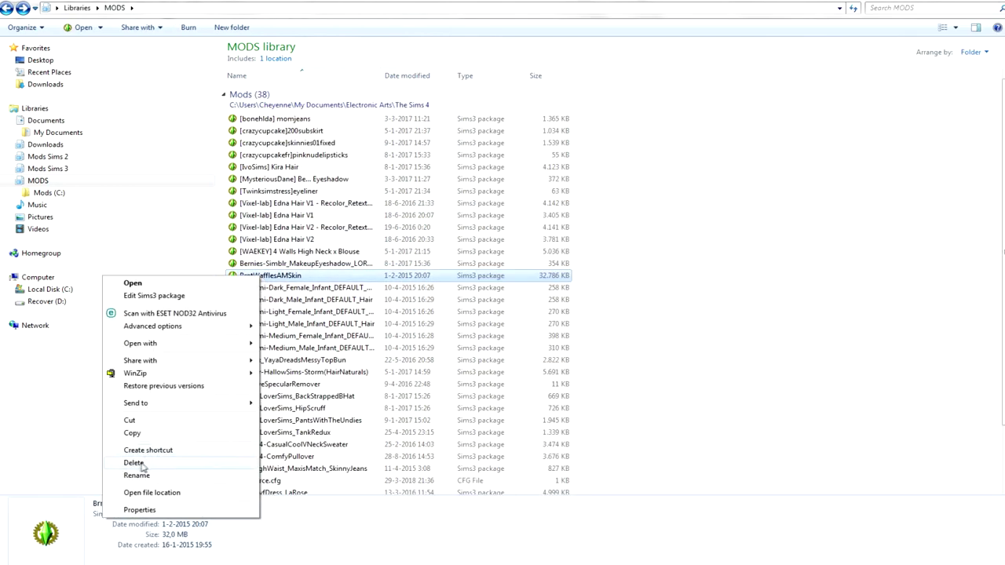
{"action": "left_click", "coordinate": [140, 463]}
{"action": "left_click", "coordinate": [549, 332]}
{"action": "key", "text": "alt+Tab"}
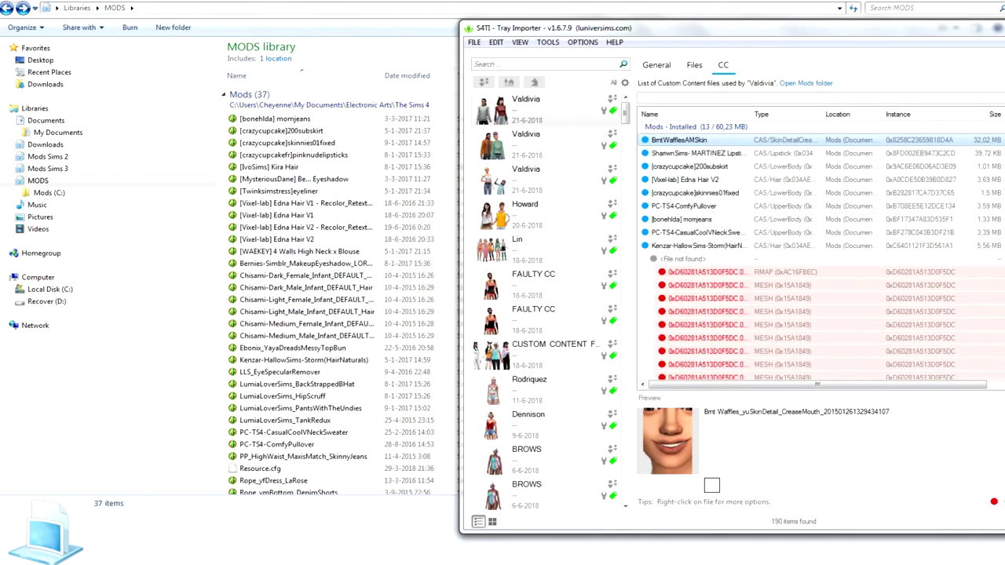
Preview the ShanwnSims- MARTINEZ lipstick file used by the first household and show its containing folder
{"action": "left_click", "coordinate": [688, 155]}
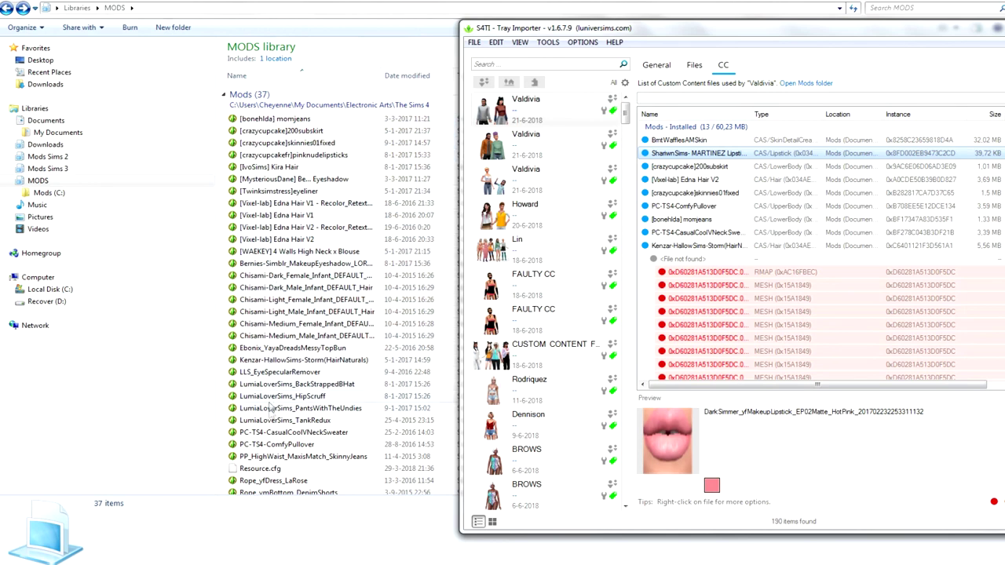
{"action": "right_click", "coordinate": [662, 154]}
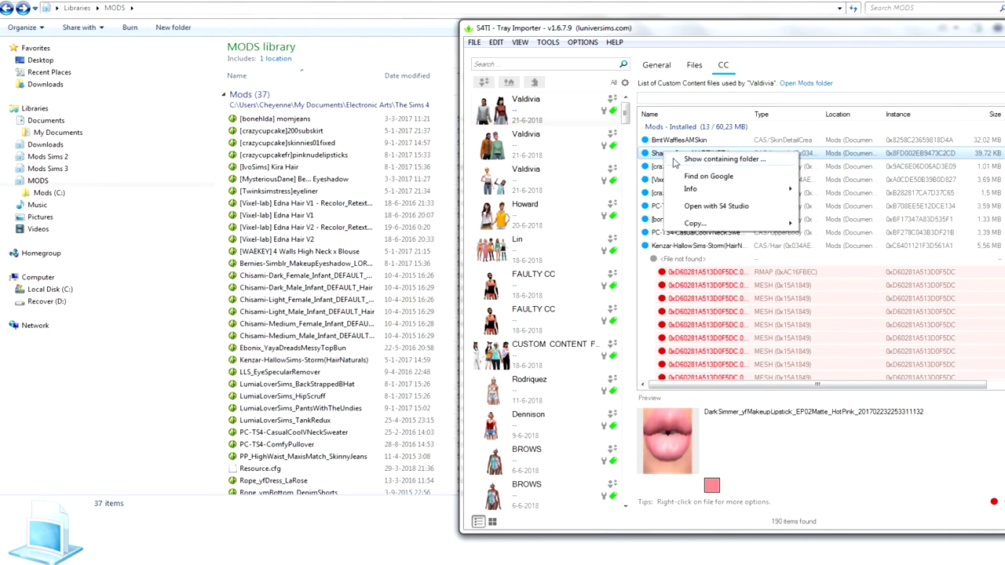
{"action": "left_click", "coordinate": [711, 157]}
{"action": "left_click", "coordinate": [421, 431]}
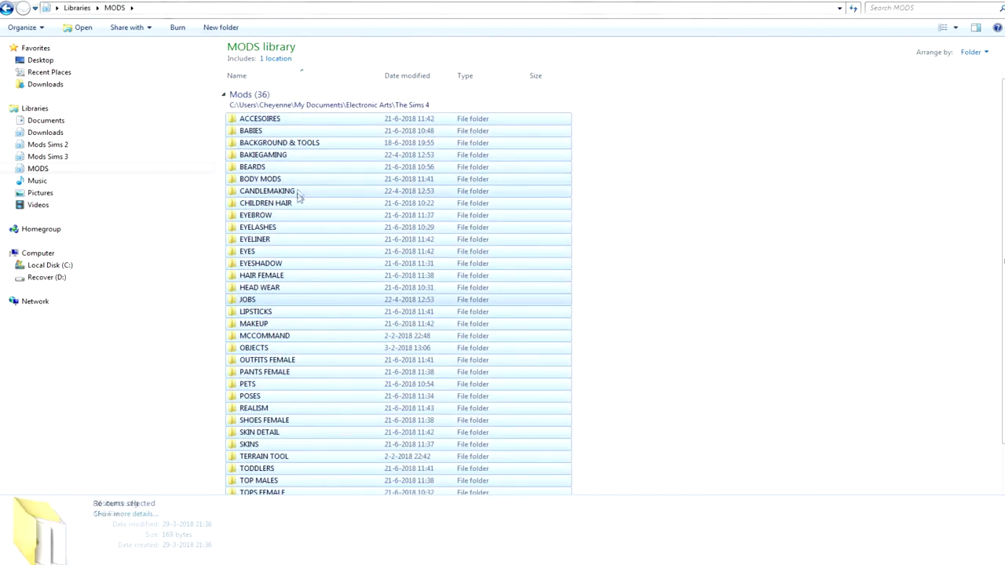
Check the combined size of all folders in the MODS library through their properties
{"action": "right_click", "coordinate": [295, 195]}
{"action": "left_click", "coordinate": [168, 381]}
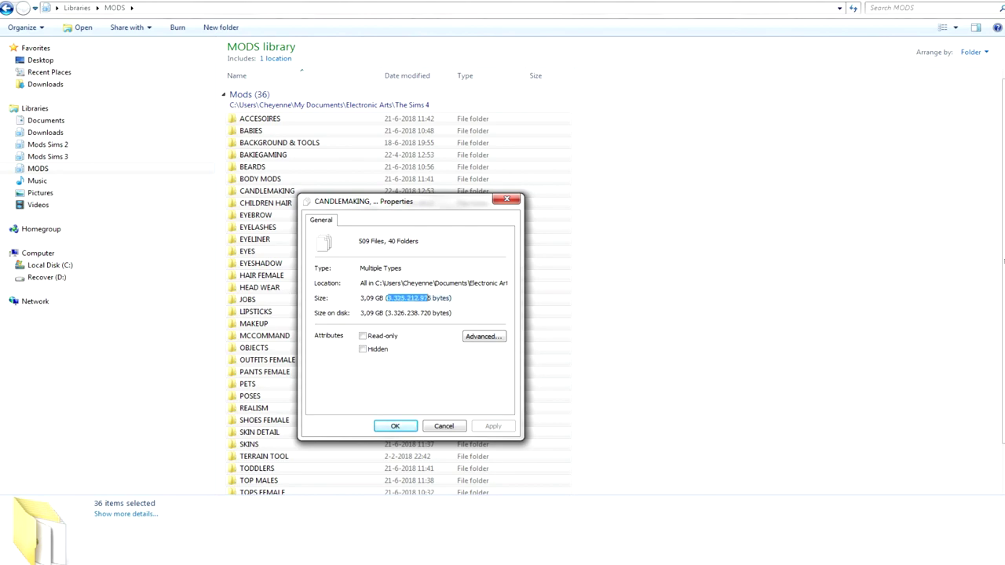
{"action": "left_click", "coordinate": [507, 199]}
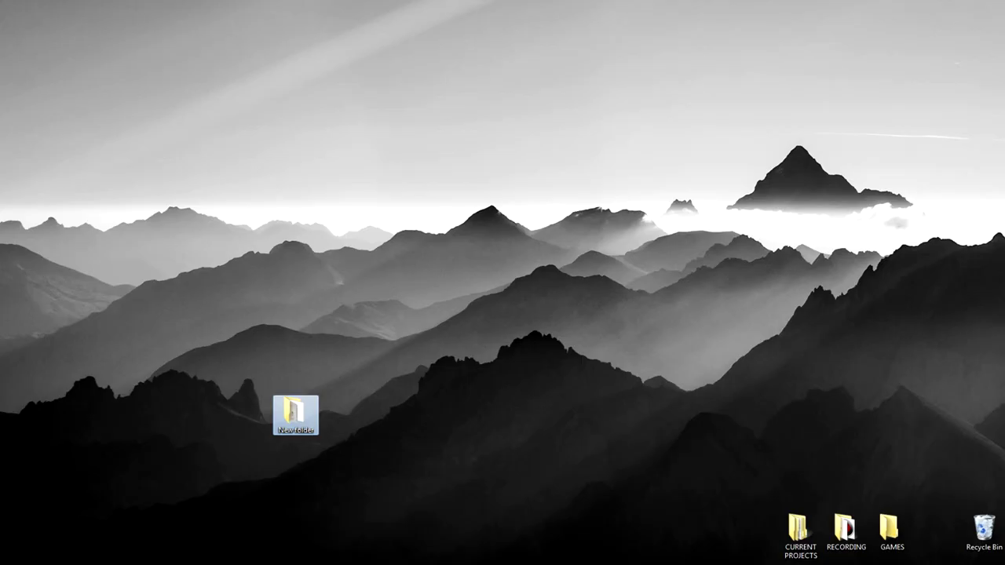
Delete New folder from the desktop and the localthumbcache file from The Sims 4 documents folder
{"action": "key", "text": "Delete"}
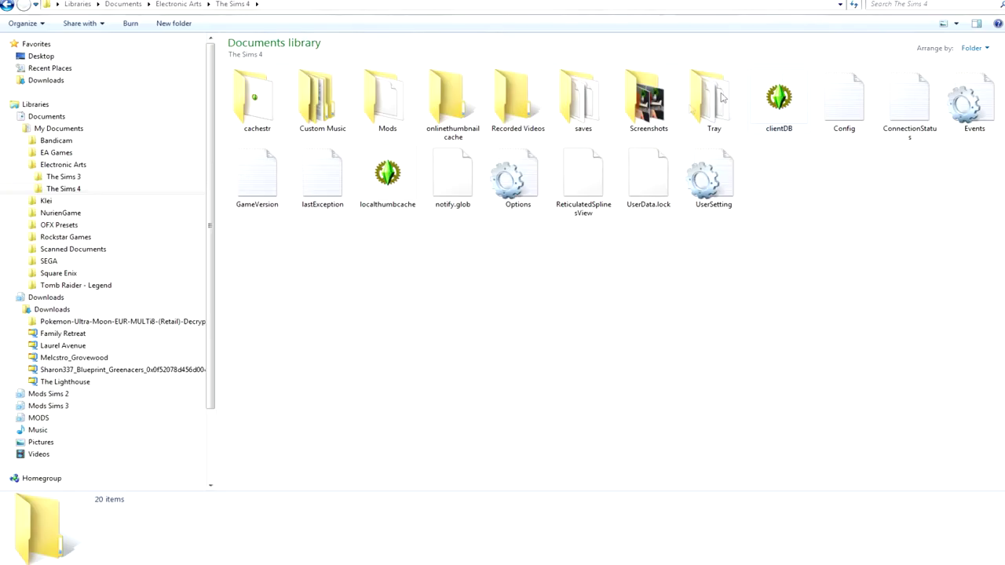
{"action": "left_click", "coordinate": [380, 193]}
{"action": "key", "text": "Delete"}
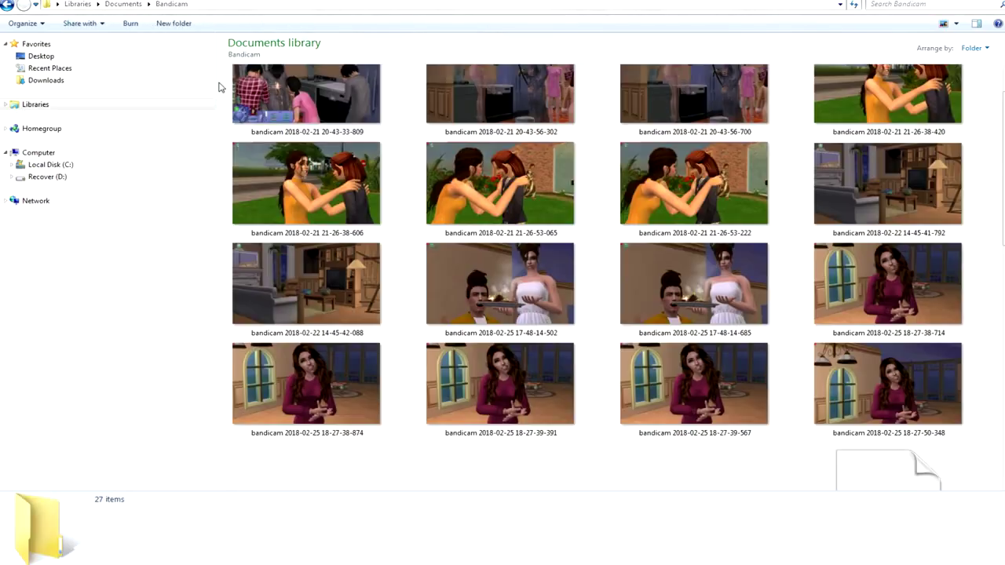
Select the displayed screenshots in the Bandicam folder and bring up their file options
{"action": "left_click_drag", "start_coordinate": [219, 69], "coordinate": [878, 375]}
{"action": "right_click", "coordinate": [881, 376]}
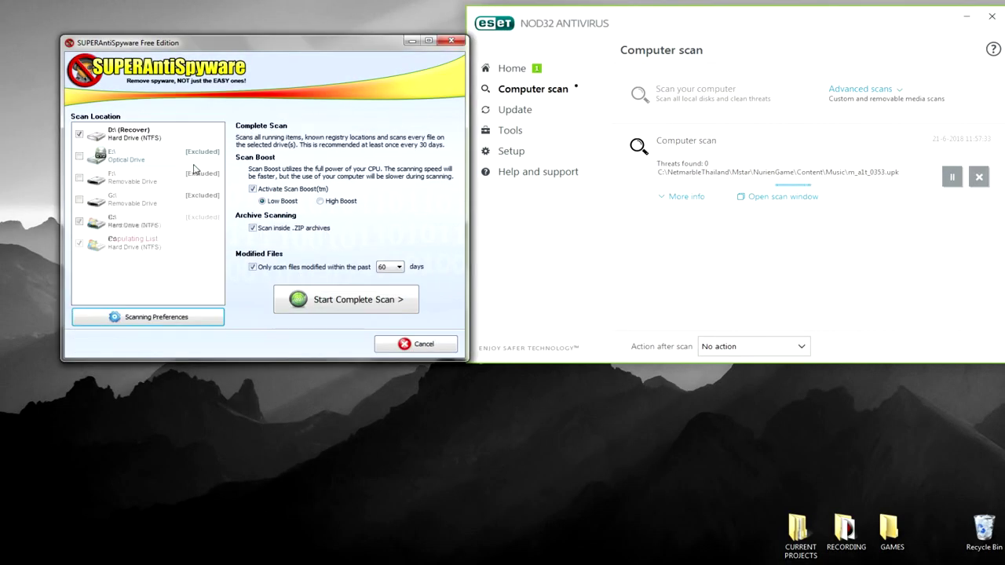
In SUPERAntiSpyware, choose the modified-files period in days and start a complete scan
{"action": "left_click", "coordinate": [390, 267]}
{"action": "left_click", "coordinate": [389, 314]}
{"action": "left_click", "coordinate": [346, 299]}
Copy The Sims 4 folder from the Electronic Arts documents folder and paste it onto the desktop
{"action": "right_click", "coordinate": [466, 146]}
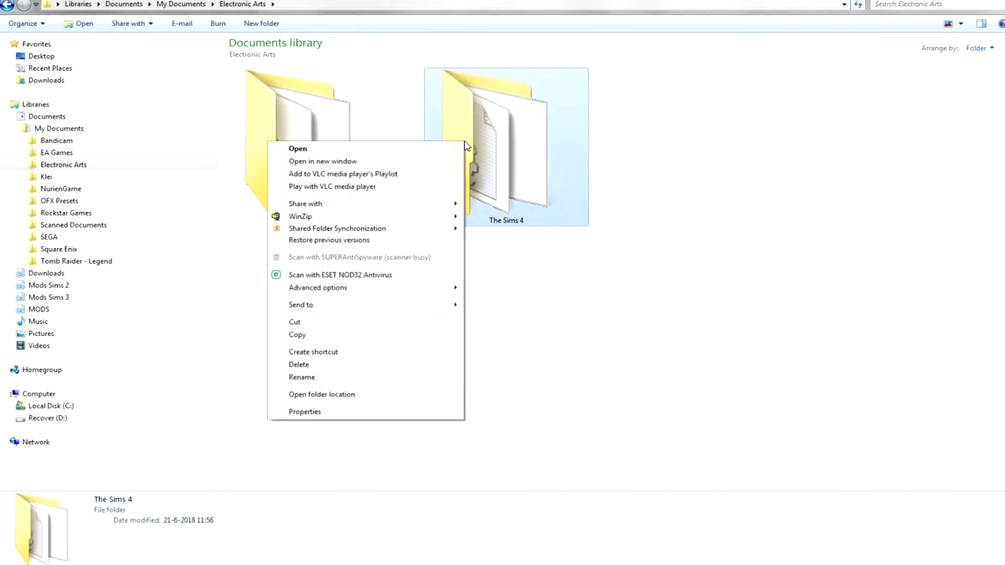
{"action": "left_click", "coordinate": [297, 334]}
{"action": "left_click", "coordinate": [41, 57]}
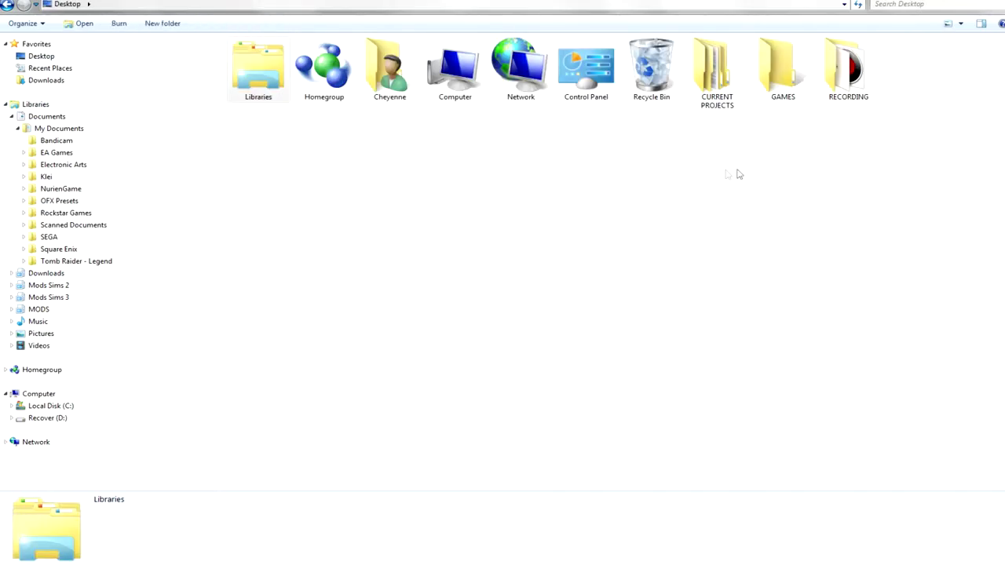
{"action": "right_click", "coordinate": [637, 248]}
{"action": "left_click", "coordinate": [493, 310]}
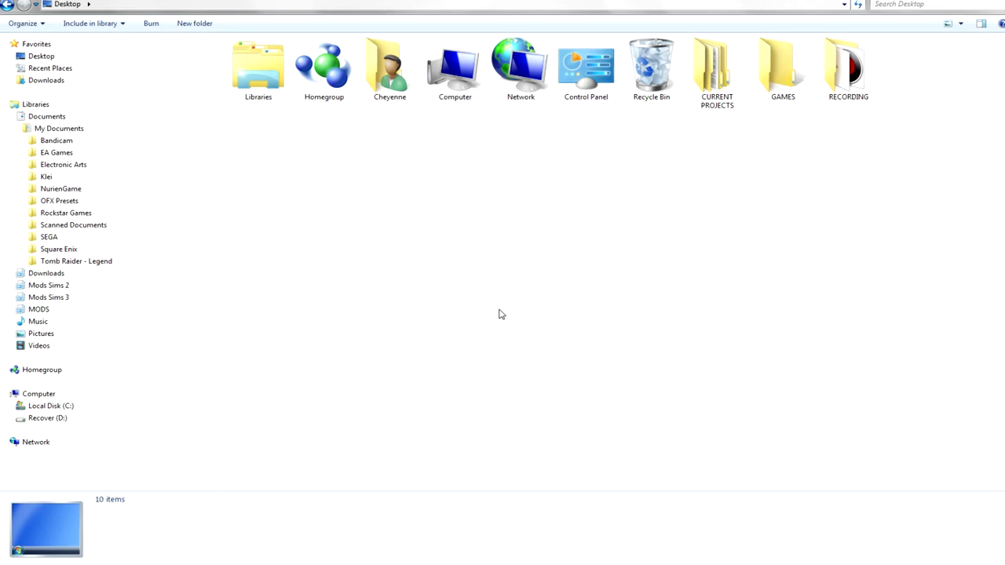